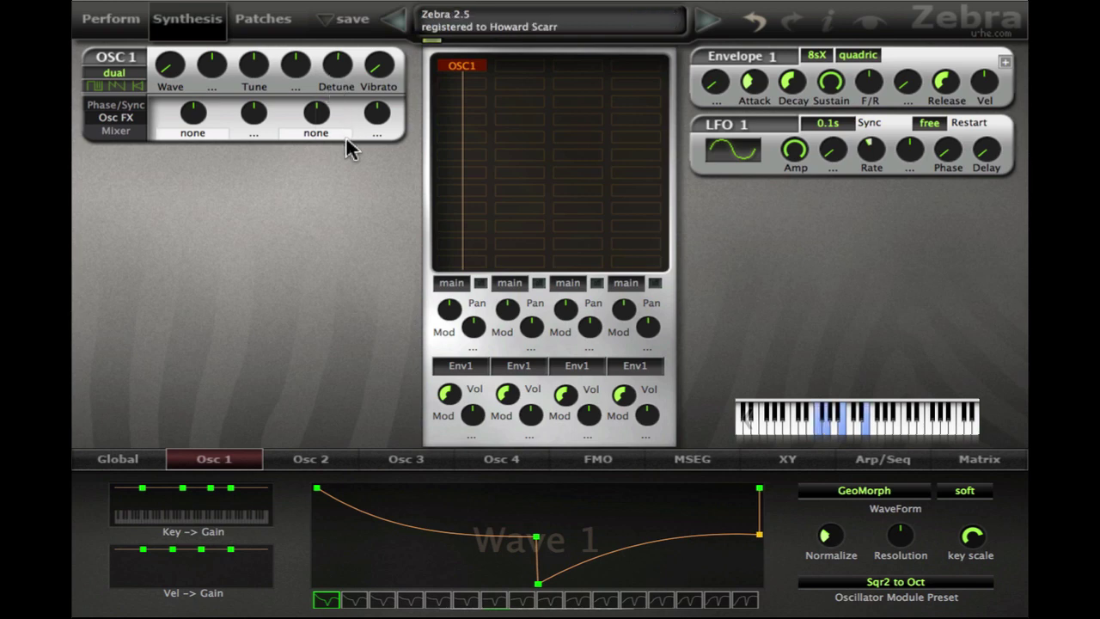
# - Assign the Odd for Even spectral effect to oscillator 1's first FX slot and set its amount to -56
pyautogui.click(176, 134)
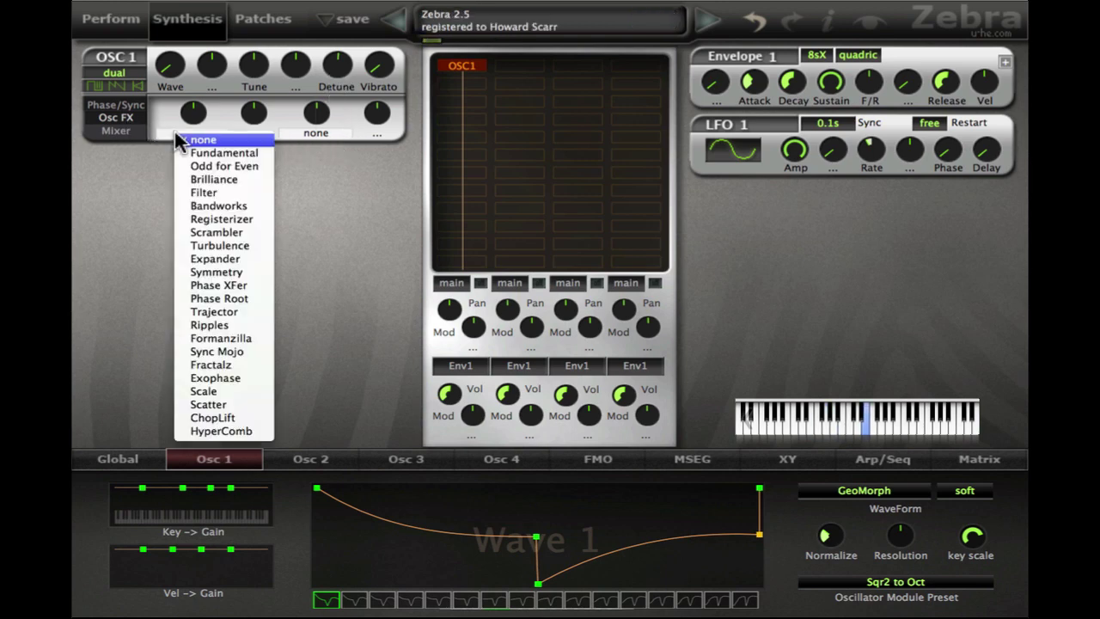
pyautogui.click(196, 166)
pyautogui.moveTo(191, 125); pyautogui.dragTo(190, 117)
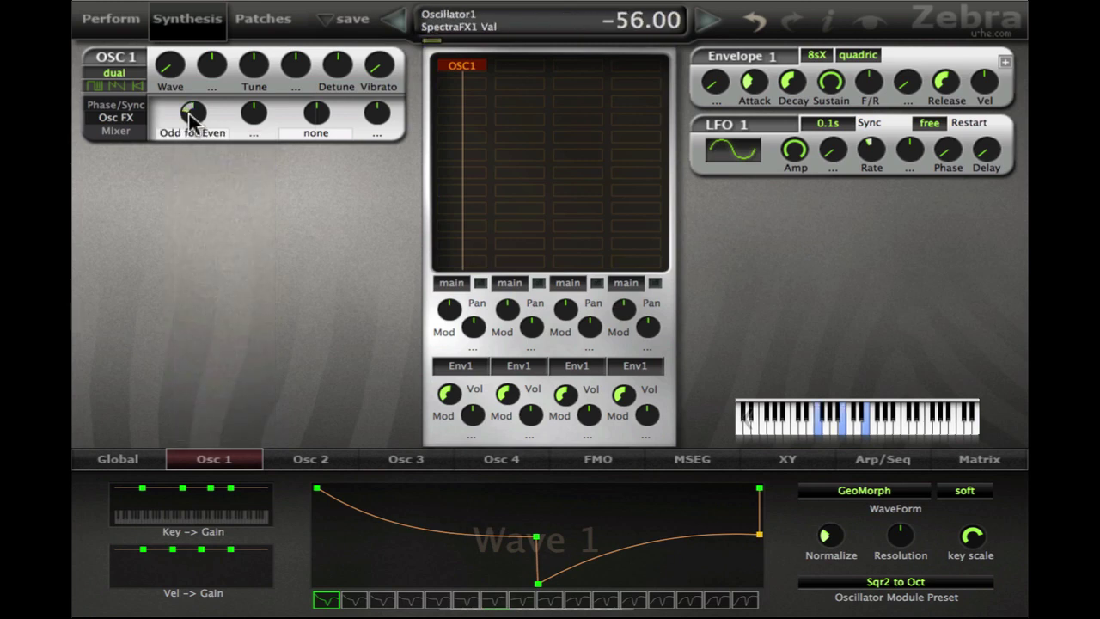
# - Add a small amount of vibrato to oscillator 1 and lower LFO 1's Rate slightly
pyautogui.moveTo(386, 72); pyautogui.dragTo(387, 67)
pyautogui.moveTo(868, 147); pyautogui.dragTo(866, 148)
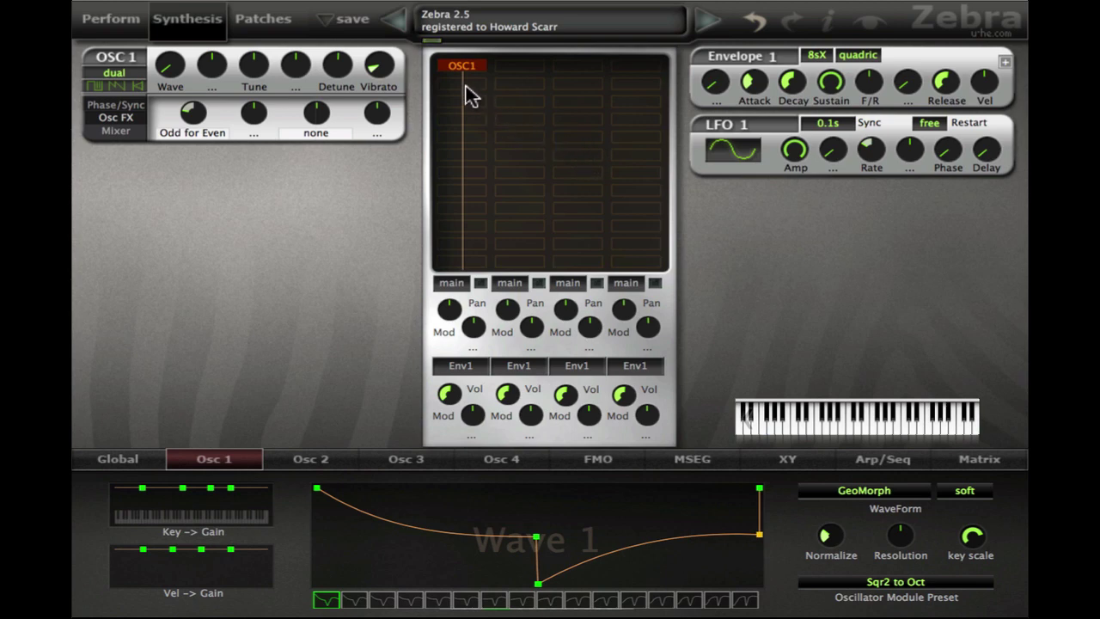
# - Insert a VCF5 filter into the first slot of the global effects grid
pyautogui.click(112, 460)
pyautogui.click(501, 487)
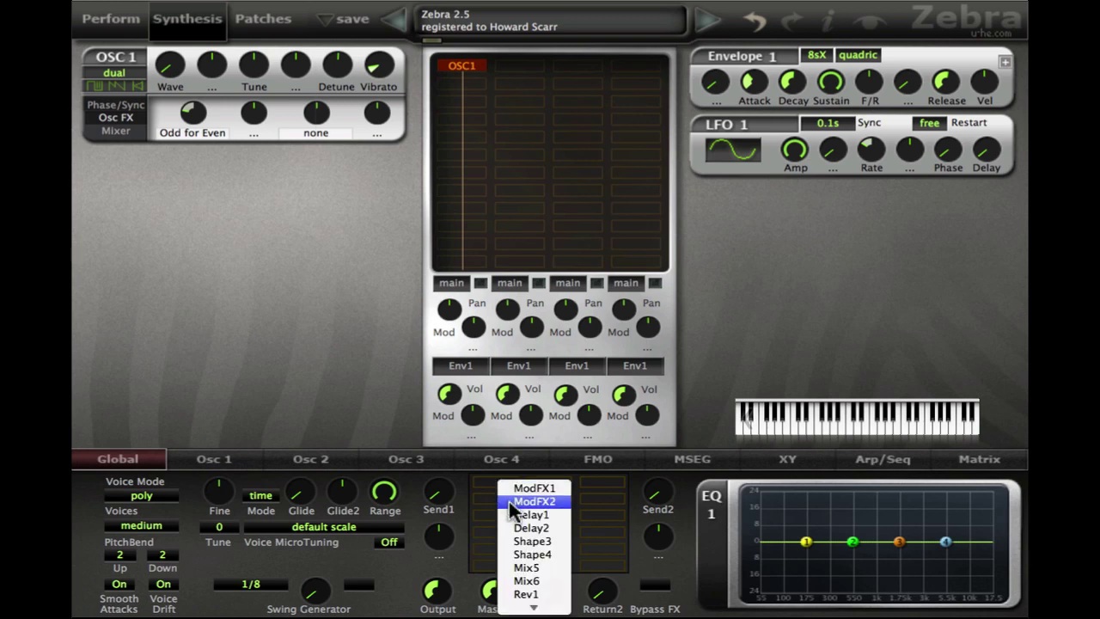
pyautogui.click(380, 427)
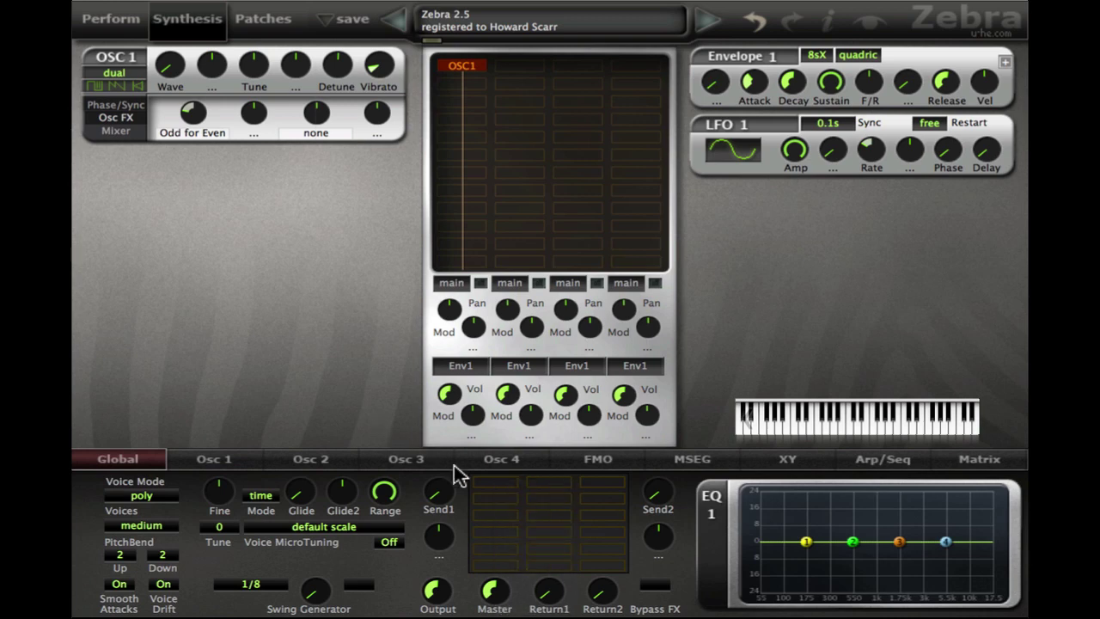
pyautogui.click(486, 481)
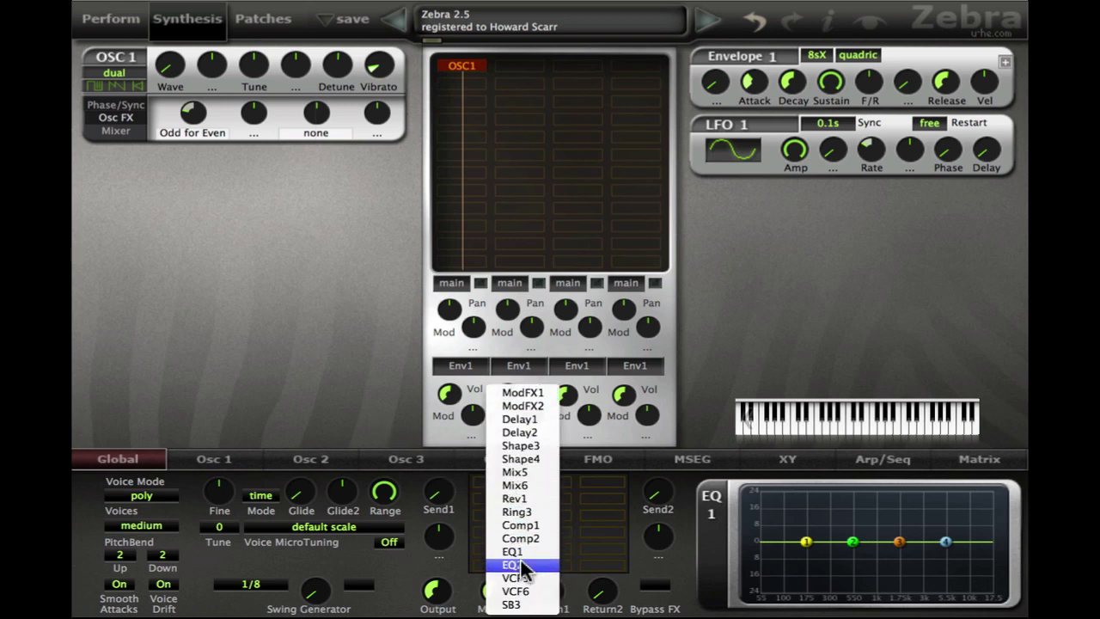
pyautogui.click(515, 578)
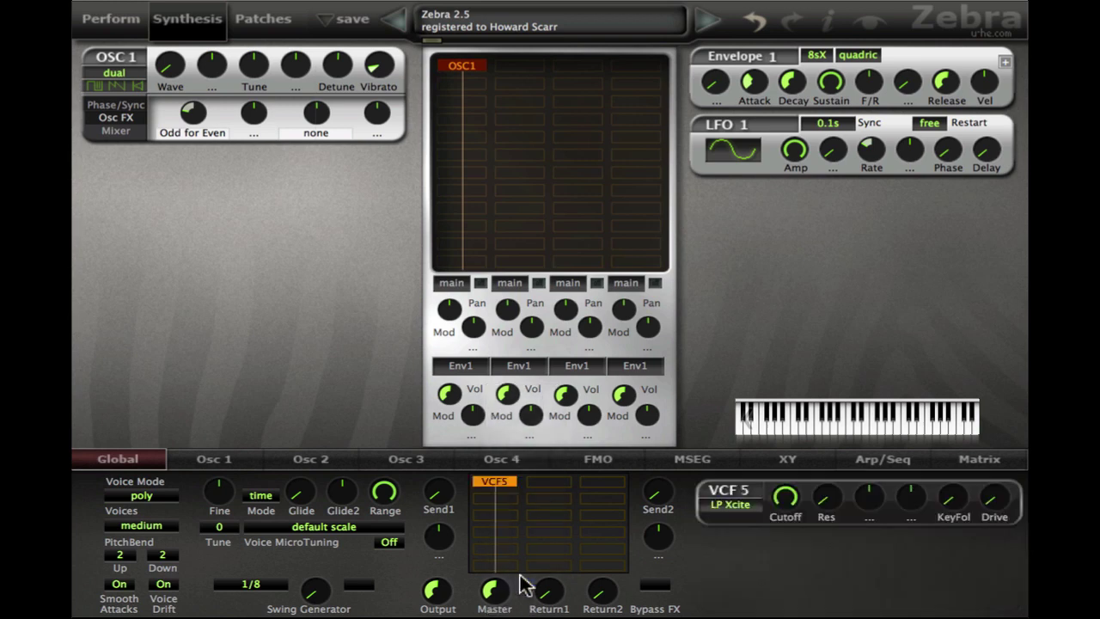
# - Set the VCF 5 filter type to LP 6dB and its Cutoff to 72
pyautogui.click(729, 511)
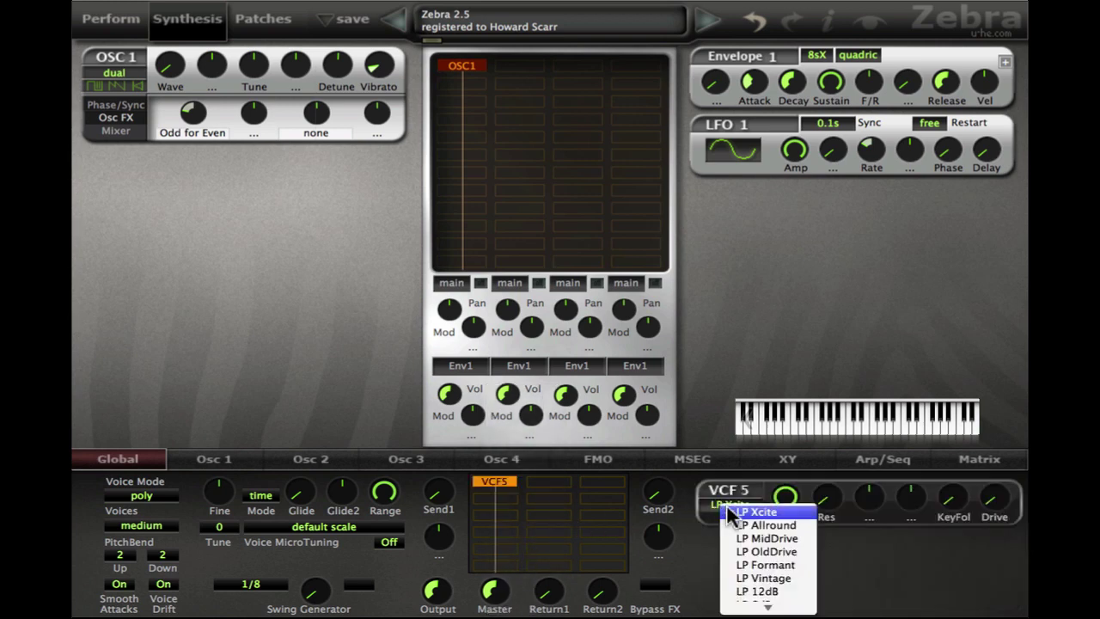
pyautogui.click(760, 600)
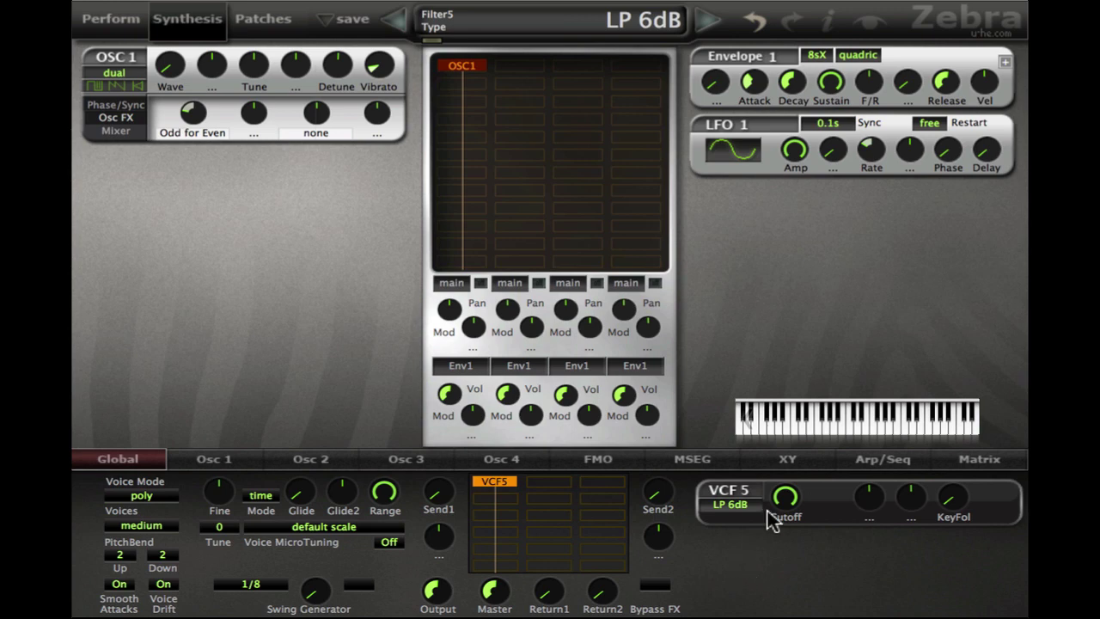
pyautogui.scroll(-10, 783, 502)
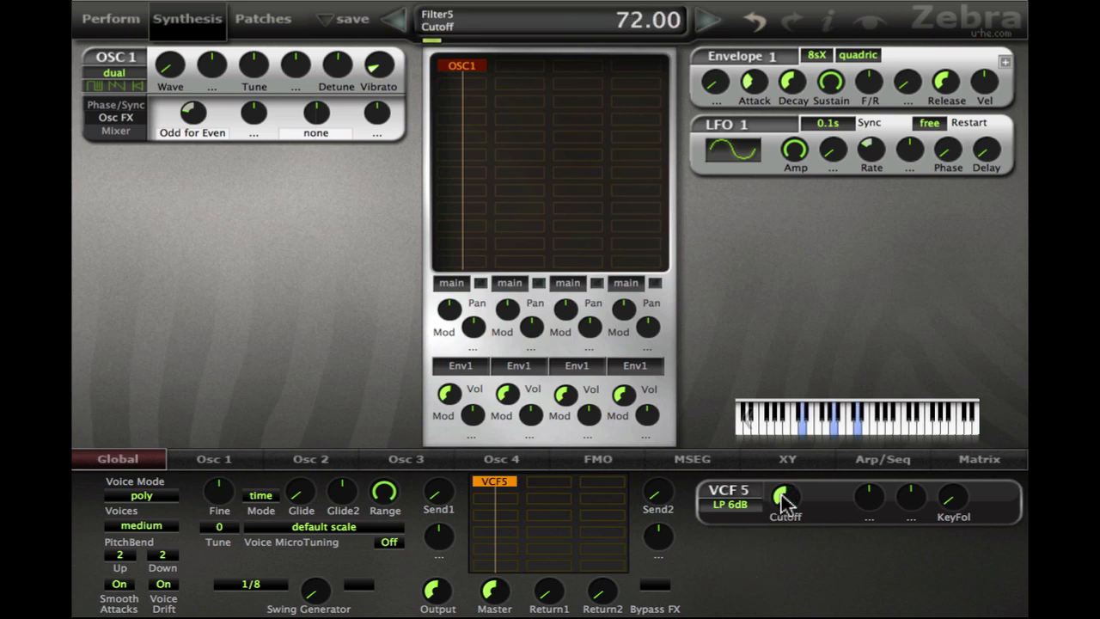
# - Assign ModWhl as the VCF 5 cutoff modulation source with a small positive depth
pyautogui.click(868, 516)
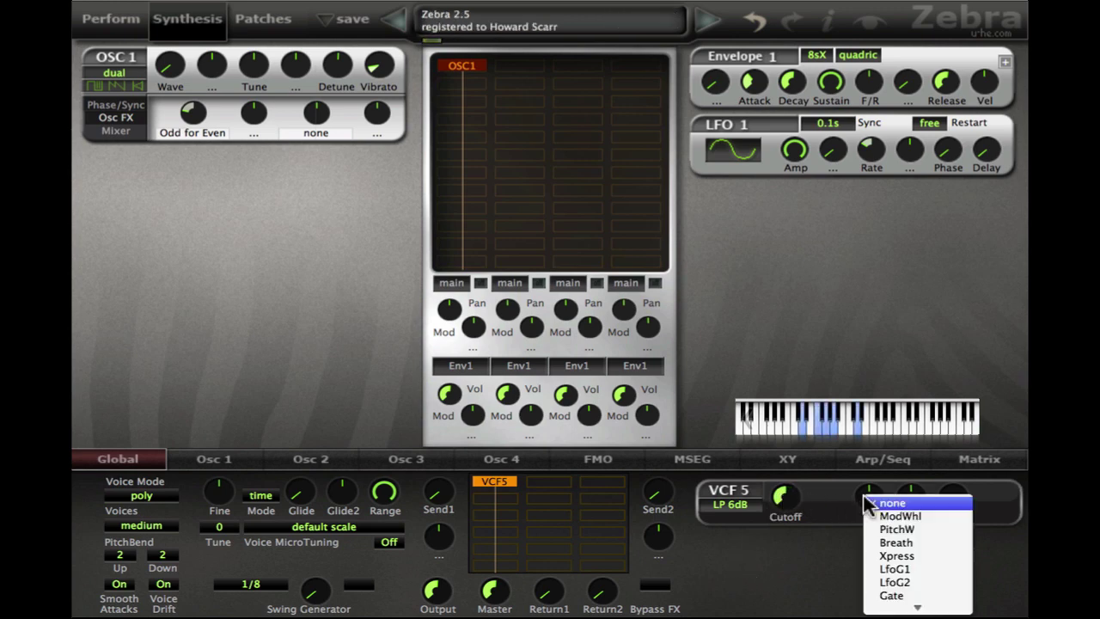
pyautogui.click(902, 517)
pyautogui.scroll(8, 873, 508)
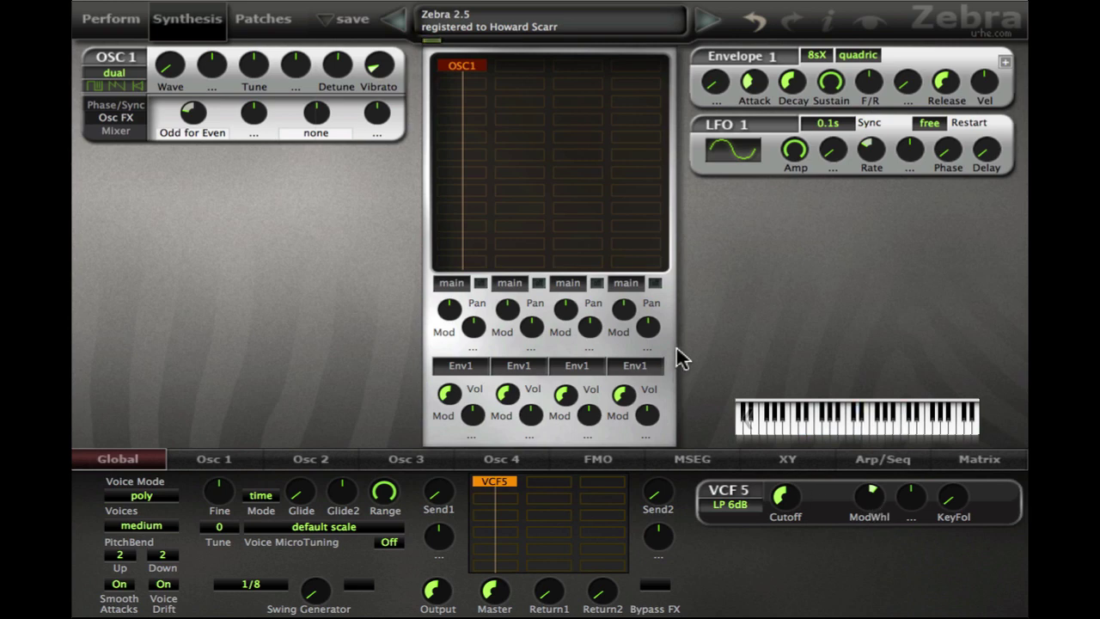
# - Add OSC2 directly below OSC1 in the main grid and load the Factory OSCs preset Bells Flipper into it
pyautogui.click(465, 82)
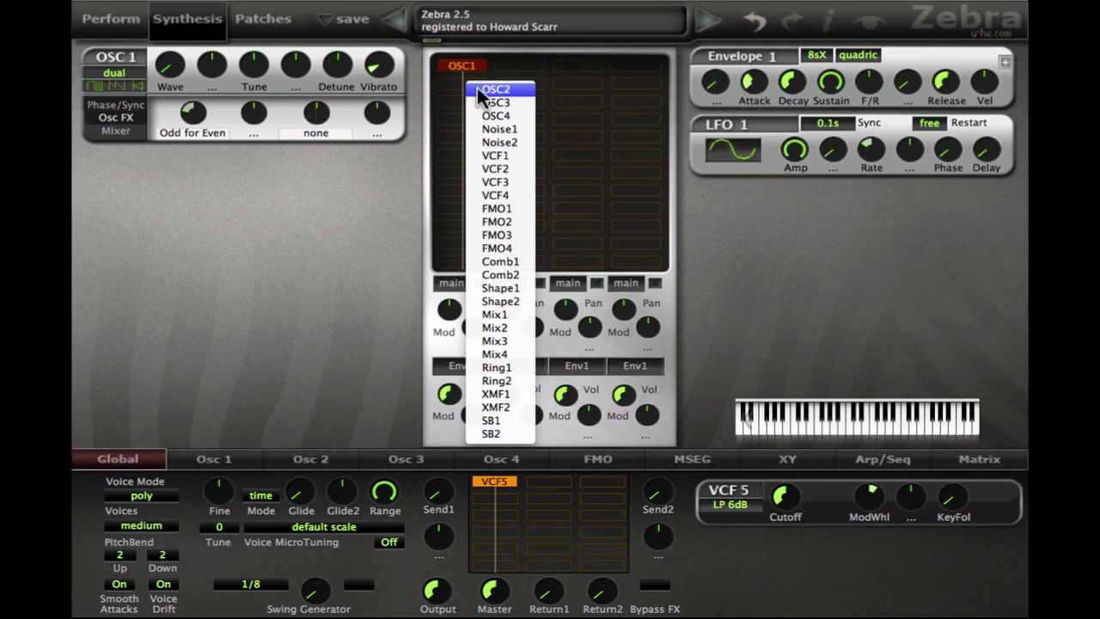
pyautogui.click(495, 89)
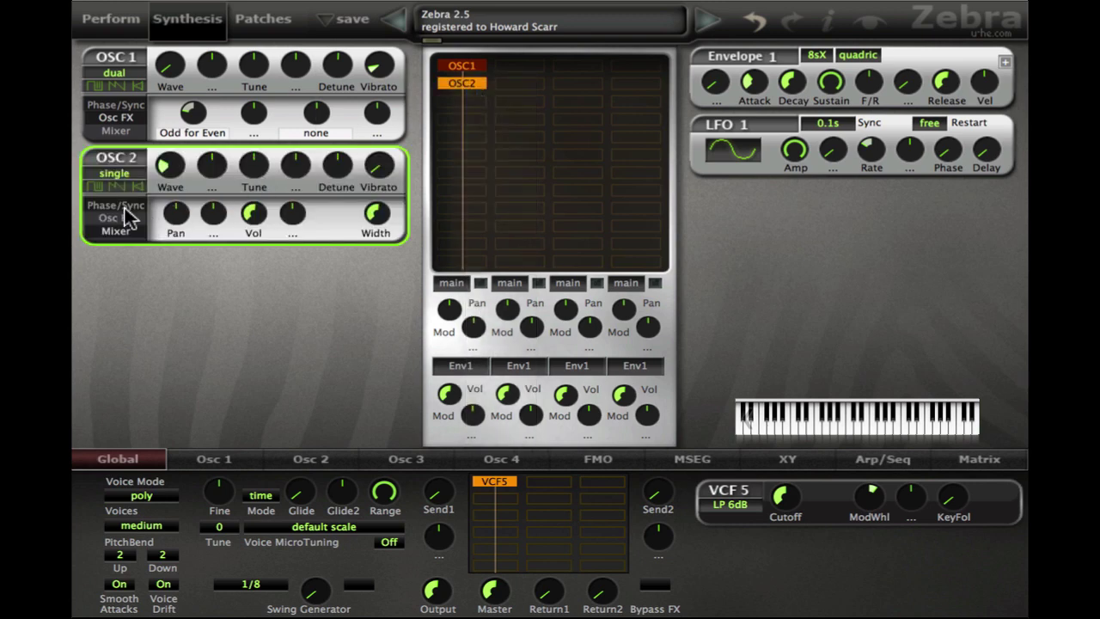
pyautogui.click(311, 459)
pyautogui.click(872, 591)
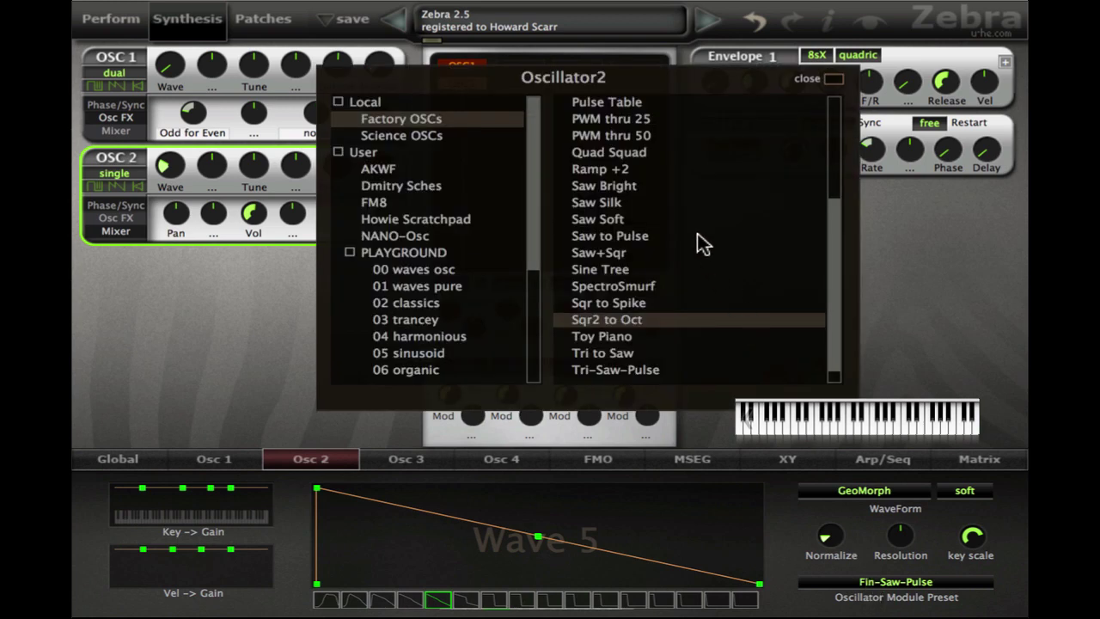
pyautogui.scroll(5, 700, 222)
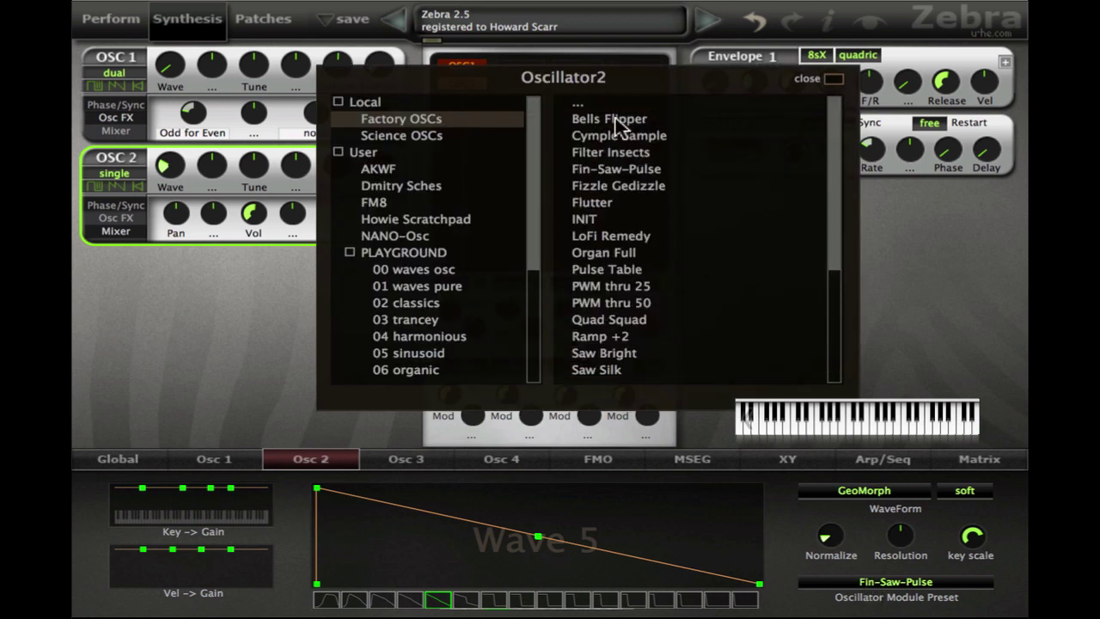
pyautogui.click(617, 123)
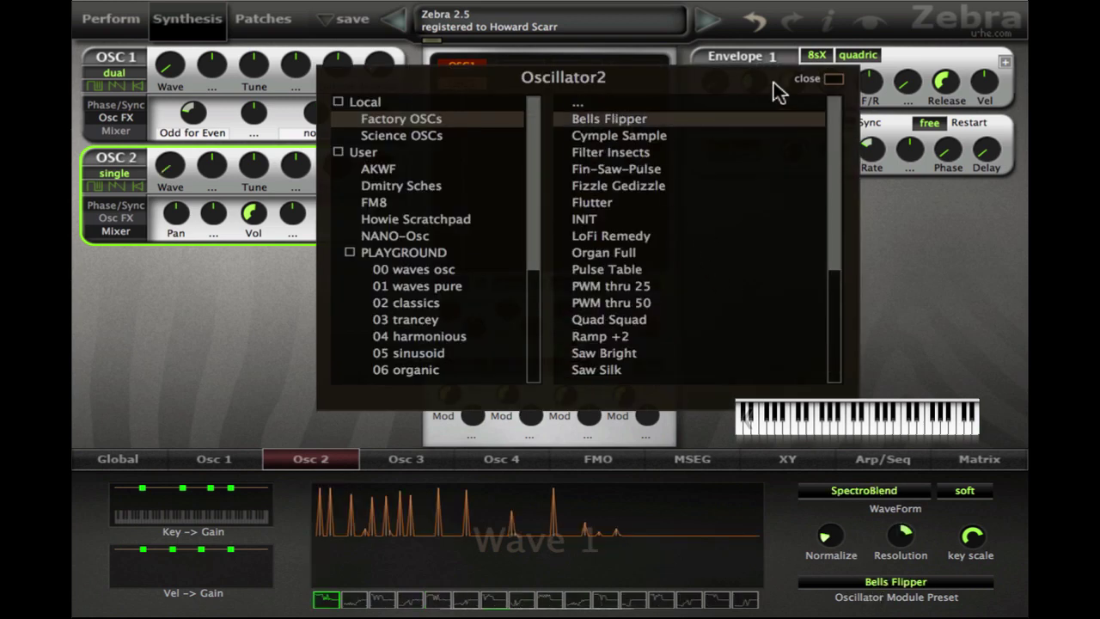
pyautogui.click(822, 79)
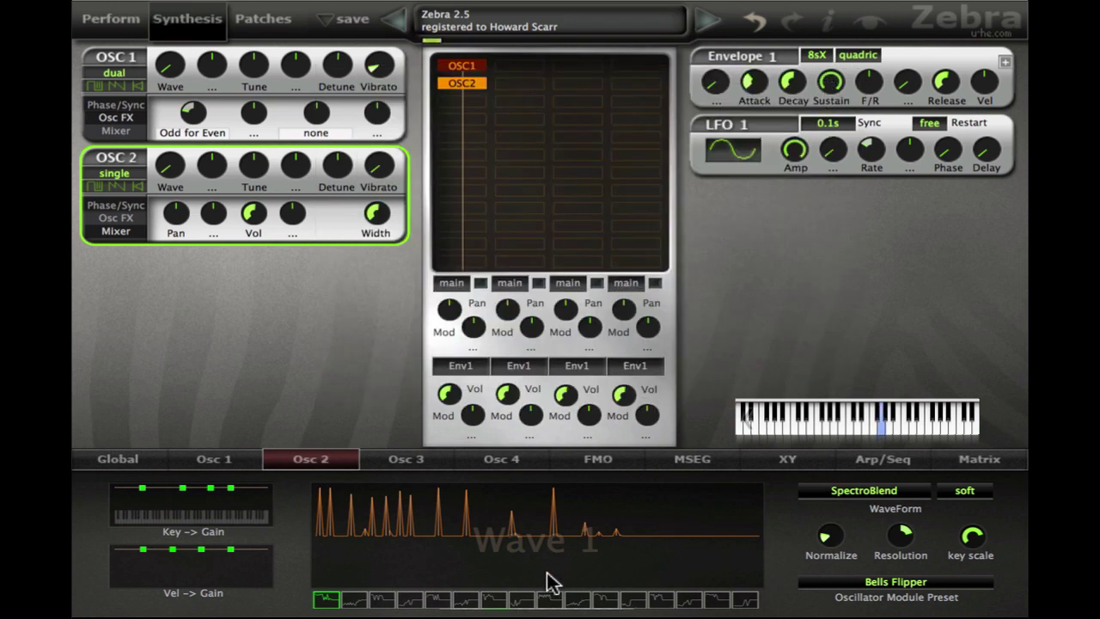
# - Raise oscillator 1's Wave position slightly and set oscillator 2's Wave position to 6.60
pyautogui.click(524, 602)
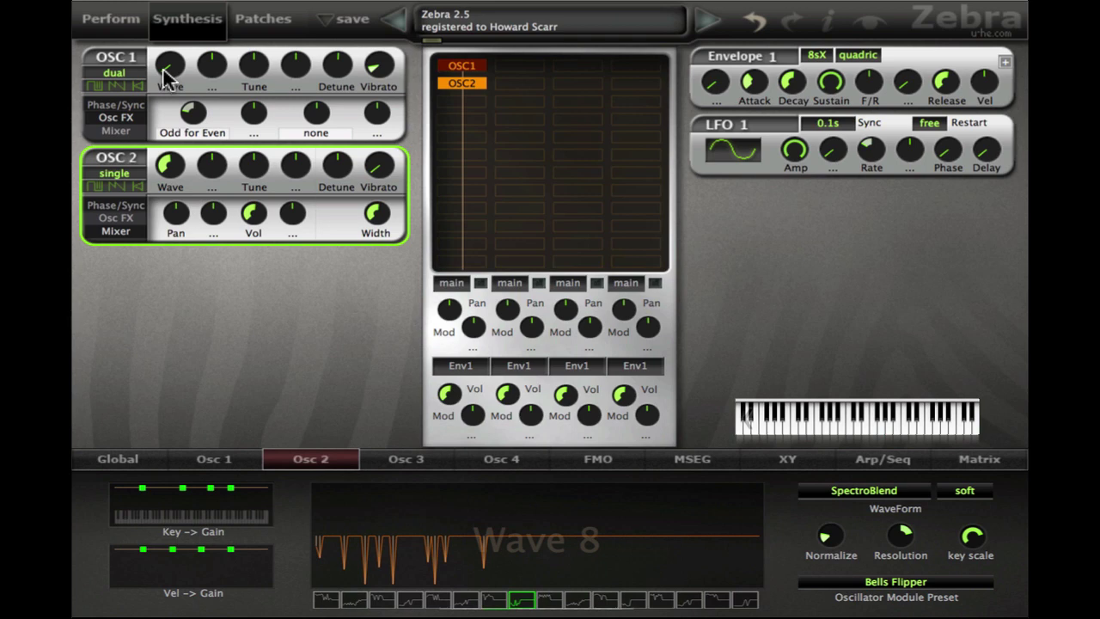
pyautogui.scroll(3, 167, 73)
pyautogui.scroll(-1, 179, 172)
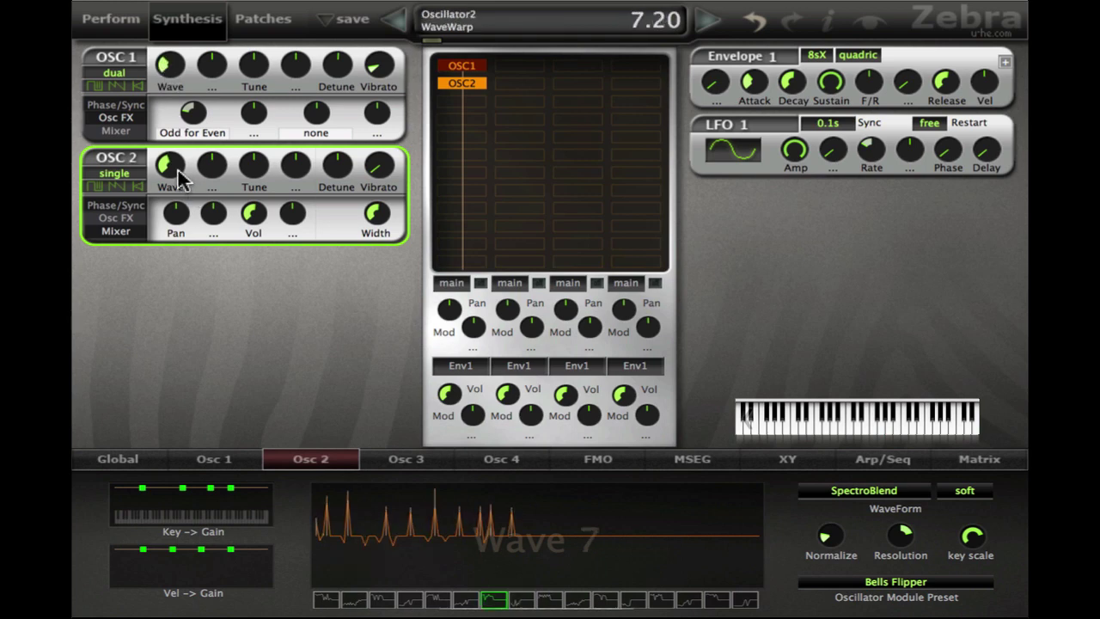
pyautogui.scroll(-1, 179, 176)
# - Modulate oscillator 2's Wave position with Lfo2, using a small positive modulation depth
pyautogui.click(211, 171)
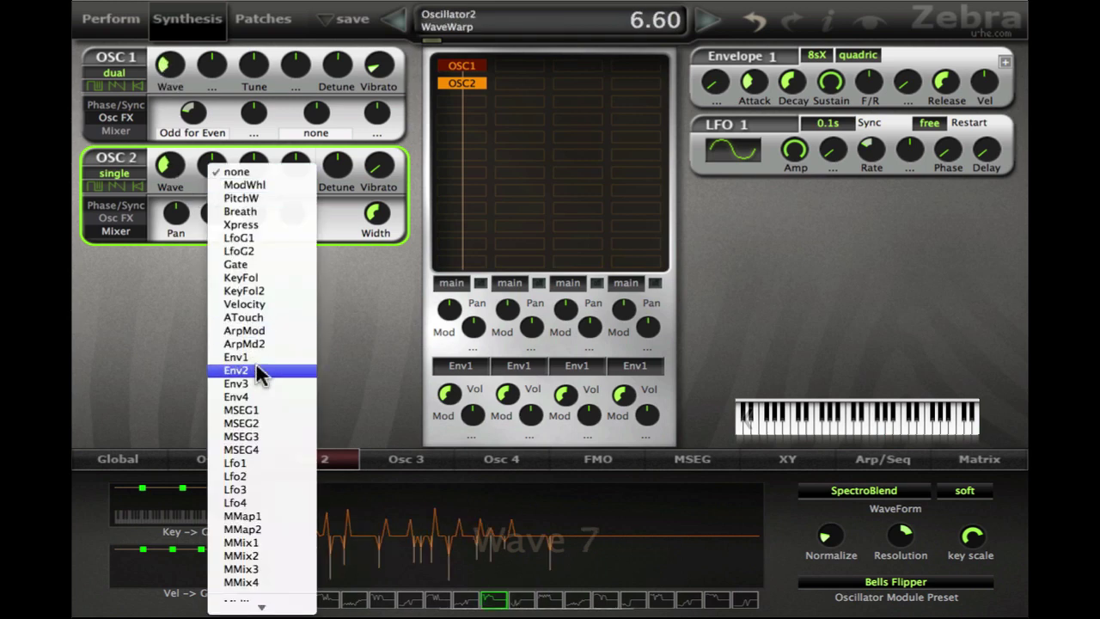
pyautogui.click(275, 478)
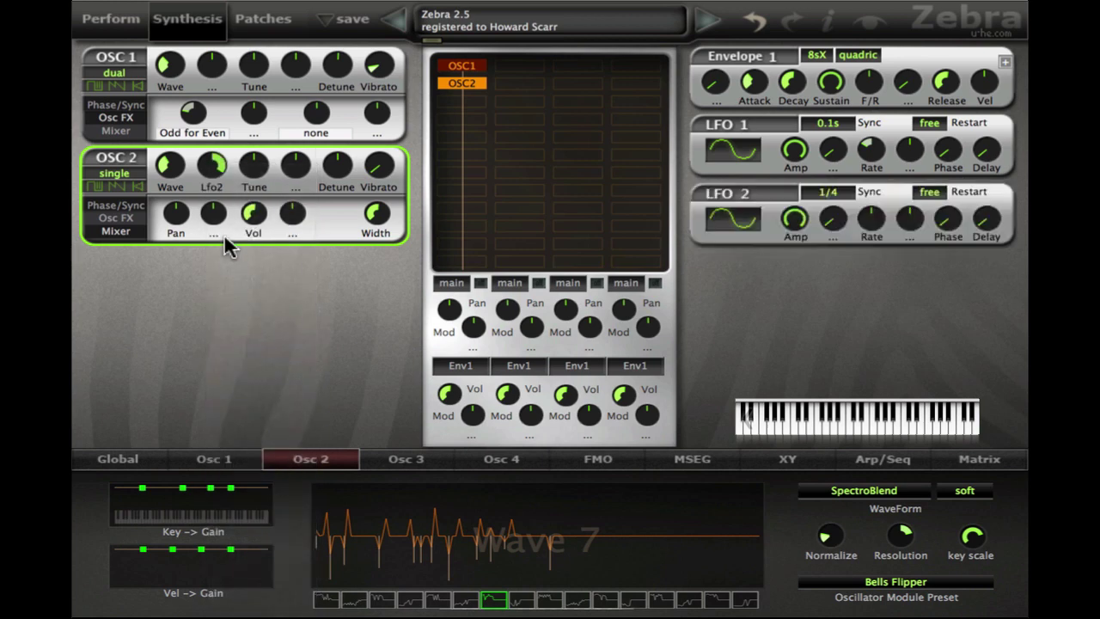
pyautogui.scroll(3, 210, 176)
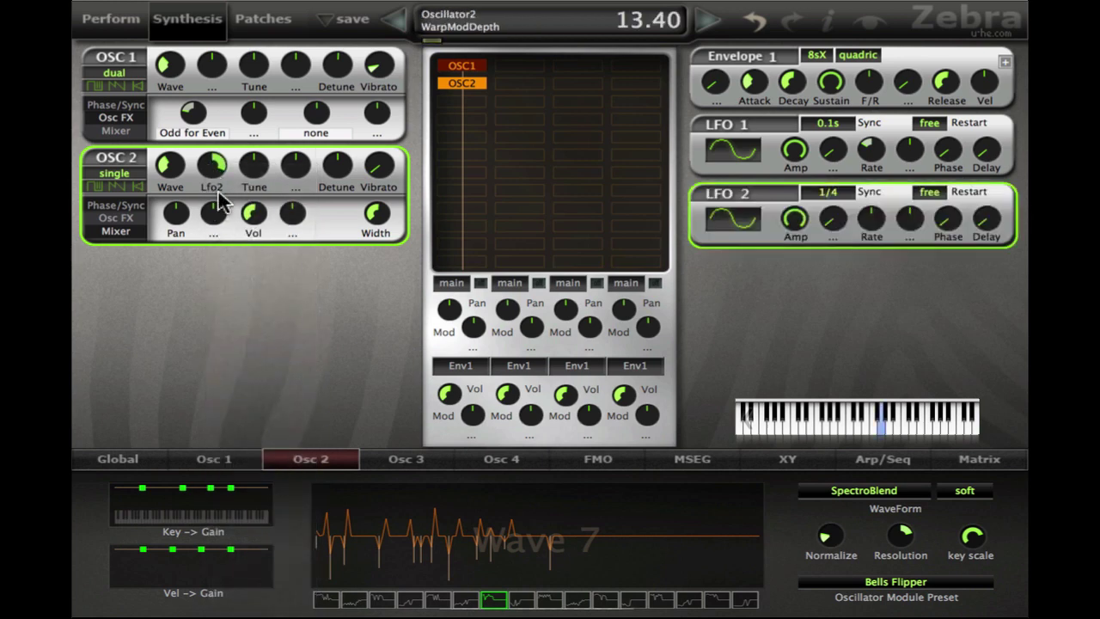
pyautogui.scroll(-6, 212, 166)
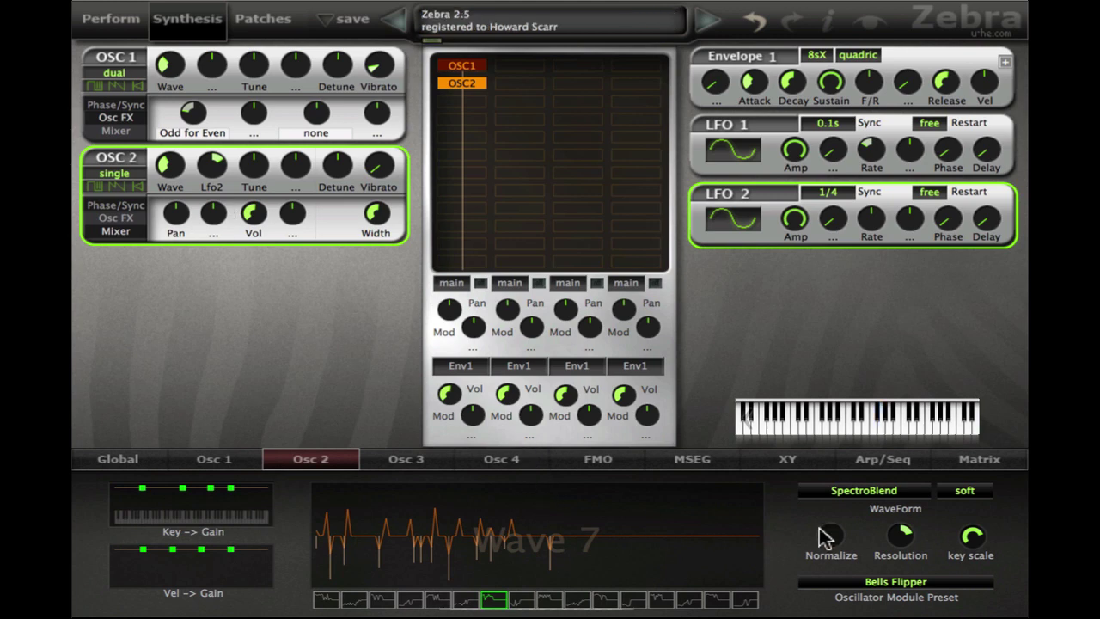
# - Set oscillator 2's Resolution to about 3.8 and mute OSC1 in the main grid
pyautogui.moveTo(897, 535)
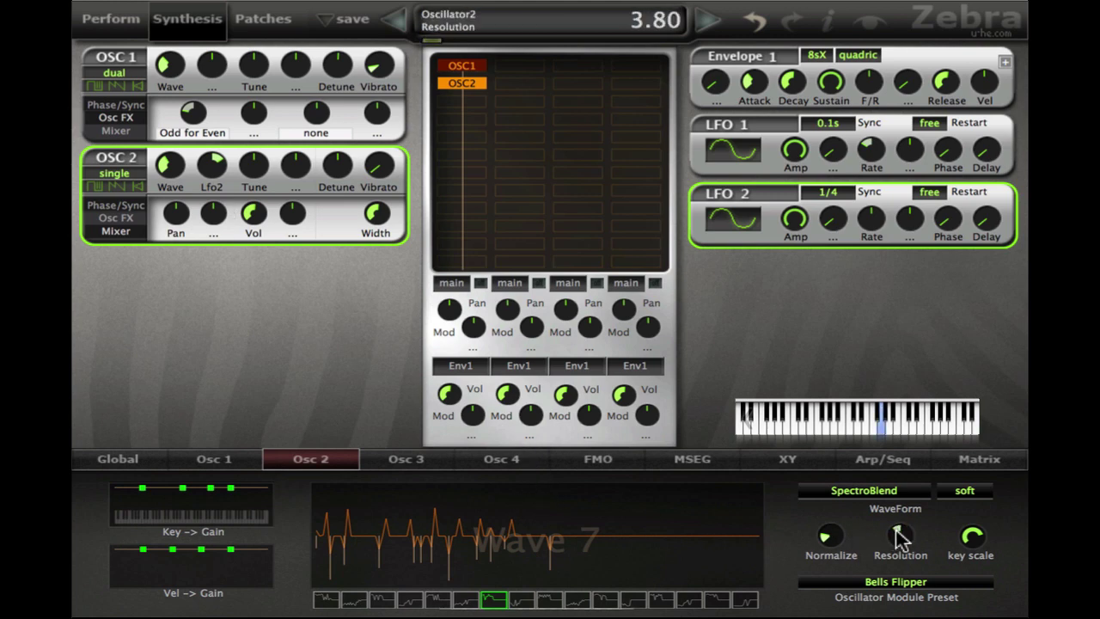
pyautogui.doubleClick(460, 65)
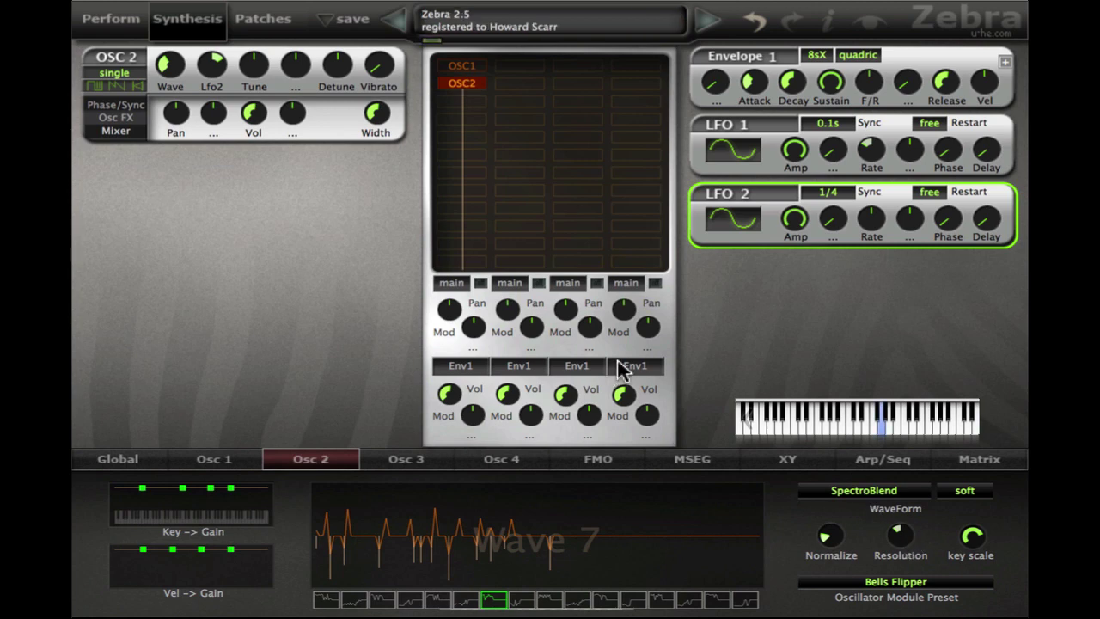
# - Set LFO 2's Sync to 10s with a slightly raised Rate, and reactivate OSC1 in the main grid
pyautogui.click(835, 194)
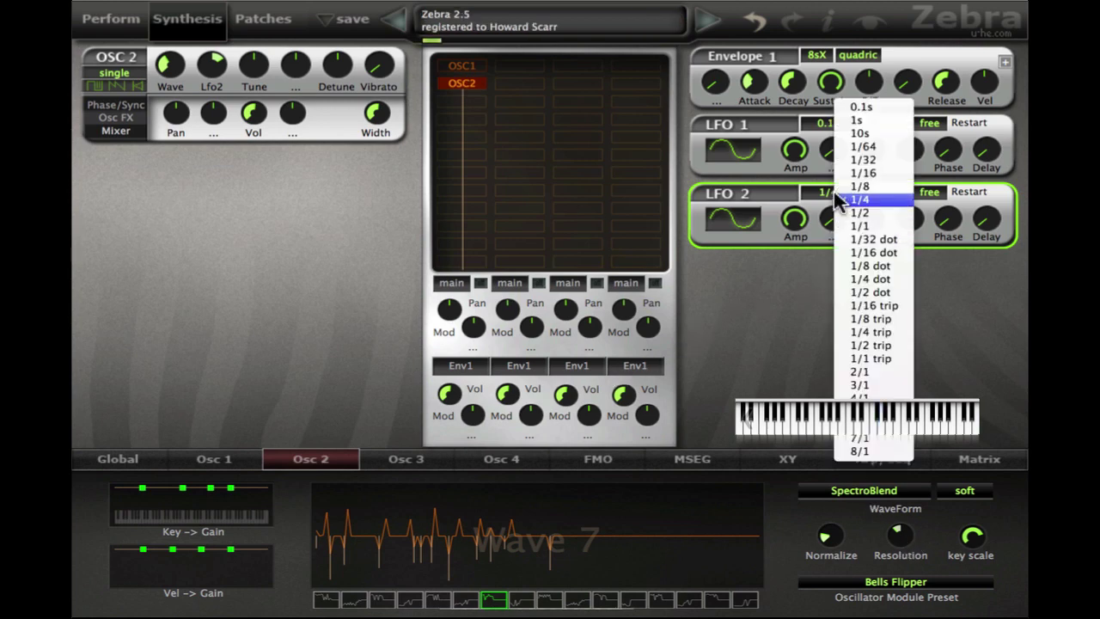
pyautogui.click(850, 127)
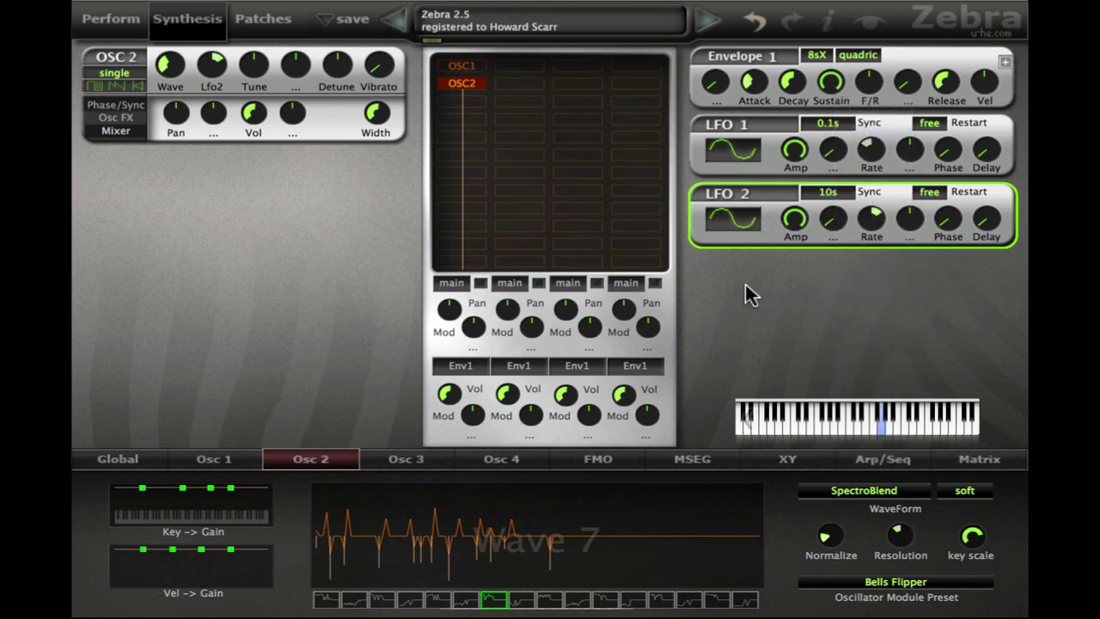
pyautogui.click(464, 67)
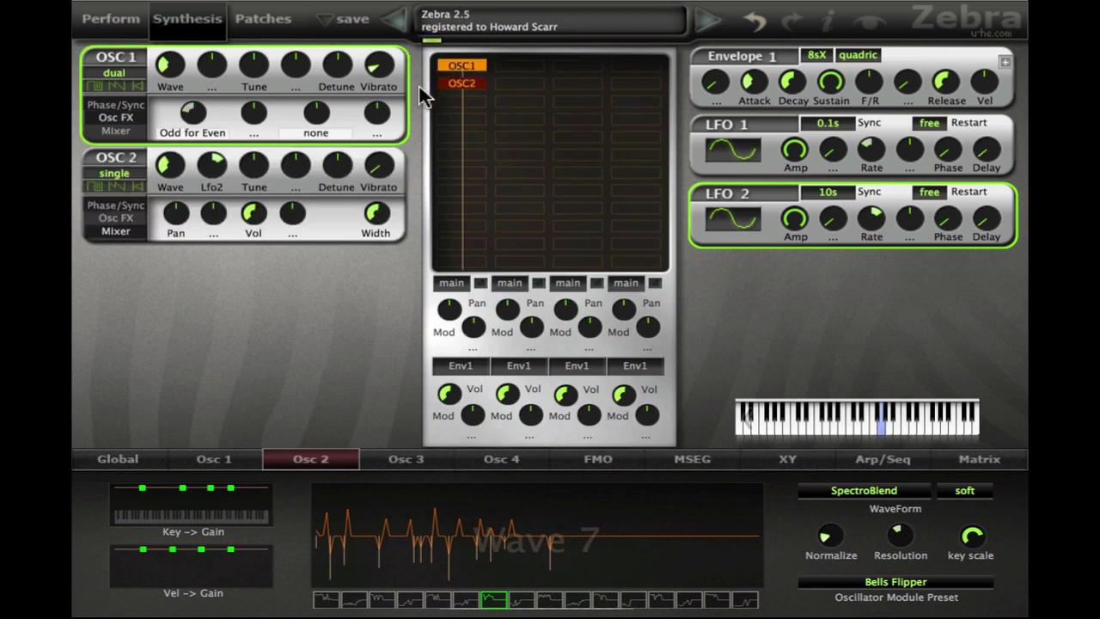
# - Set Vibrato to 15 on oscillator 2 and 22 on oscillator 1, and raise LFO 1's Rate slightly
pyautogui.moveTo(381, 167); pyautogui.dragTo(388, 172)
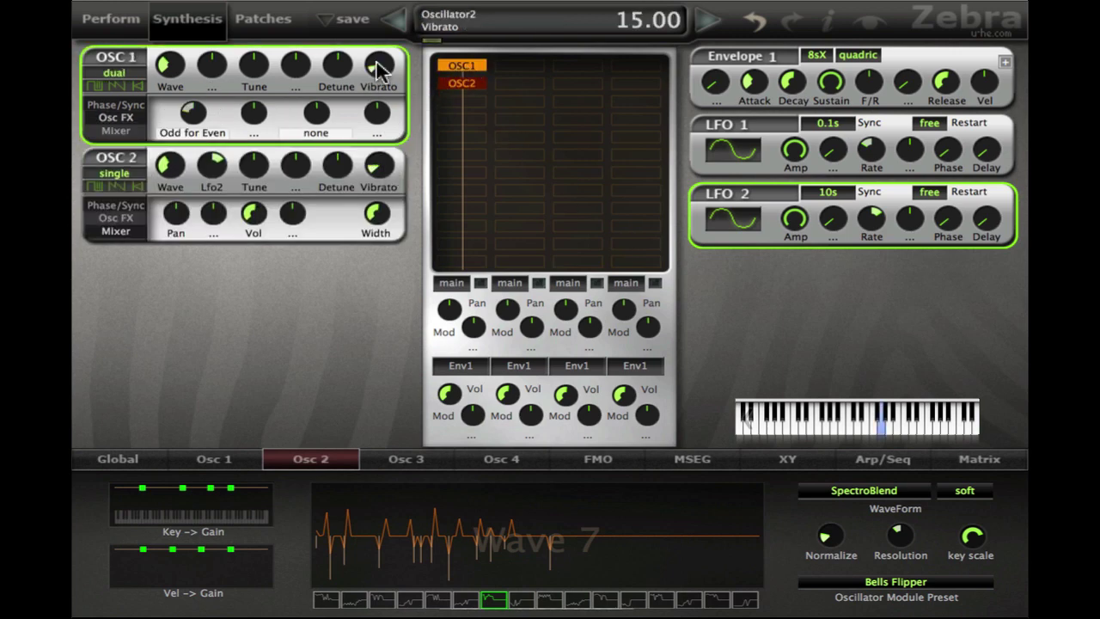
pyautogui.moveTo(378, 74); pyautogui.dragTo(378, 72)
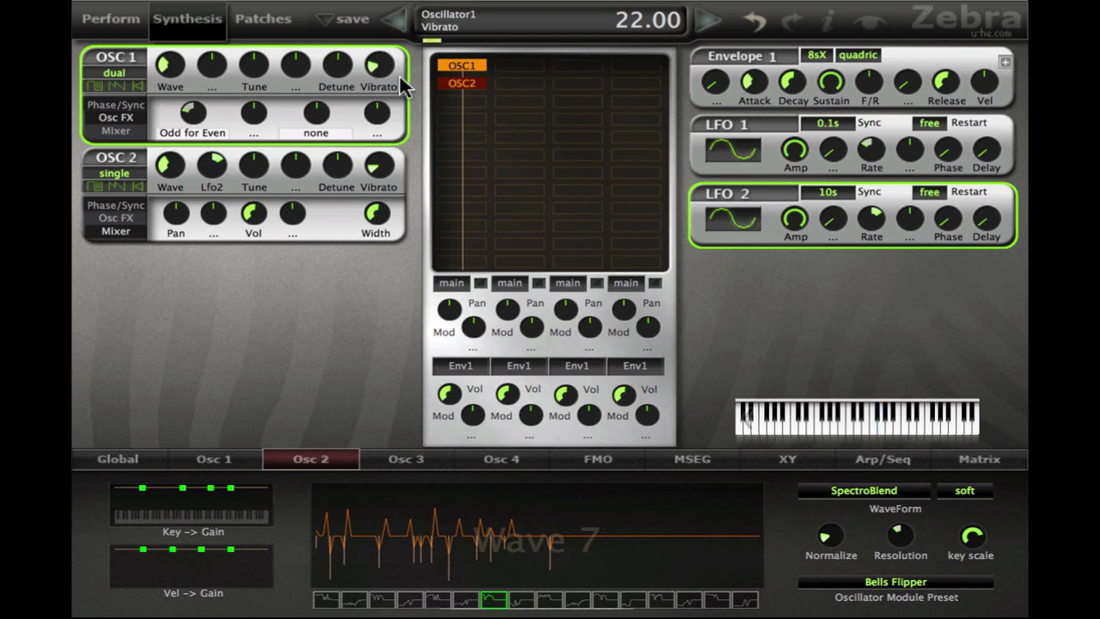
pyautogui.moveTo(872, 163)
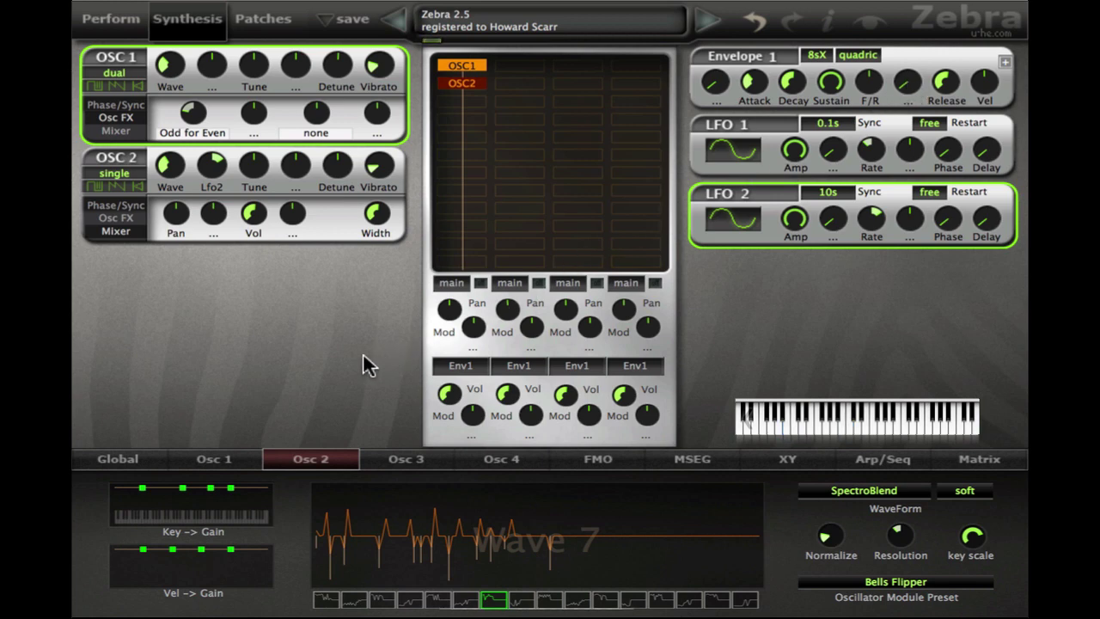
# - Insert the Rev1 reverb into the third slot of the global effects grid's first lane, below VCF5
pyautogui.click(120, 457)
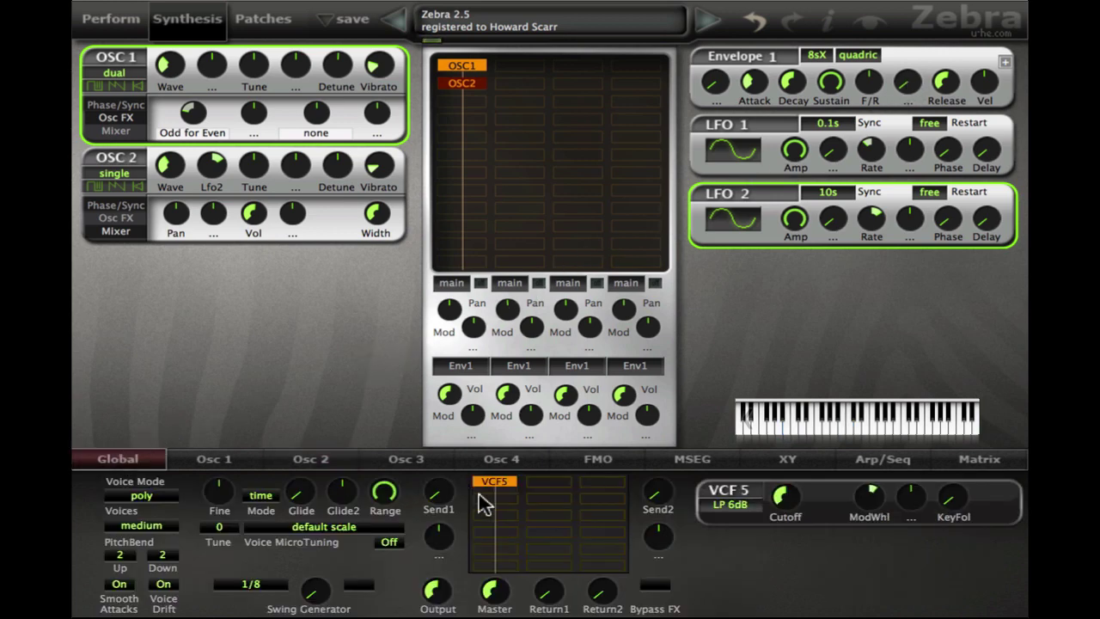
pyautogui.click(491, 514)
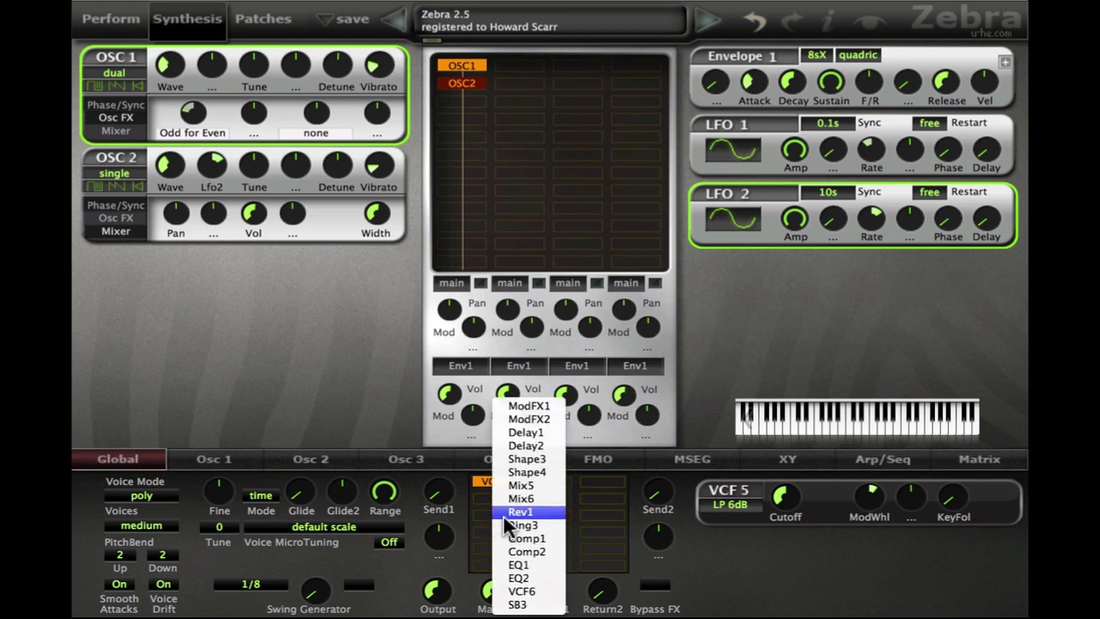
pyautogui.click(509, 512)
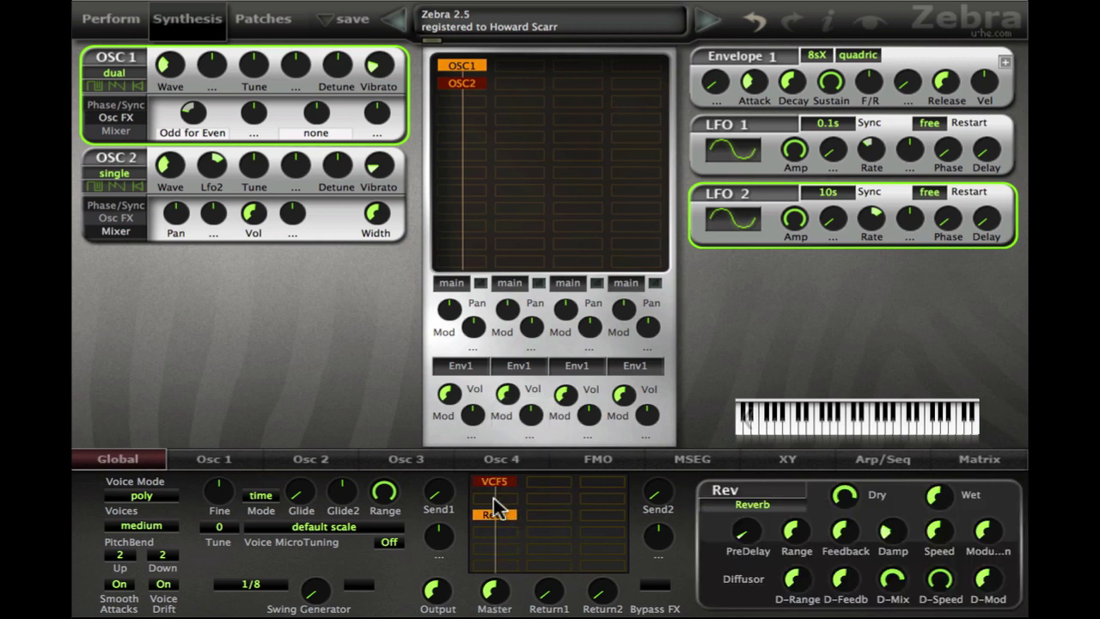
# - Insert SB3 between VCF5 and Rev1 in the global effects grid, and set oscillator 2 to quad
pyautogui.click(493, 497)
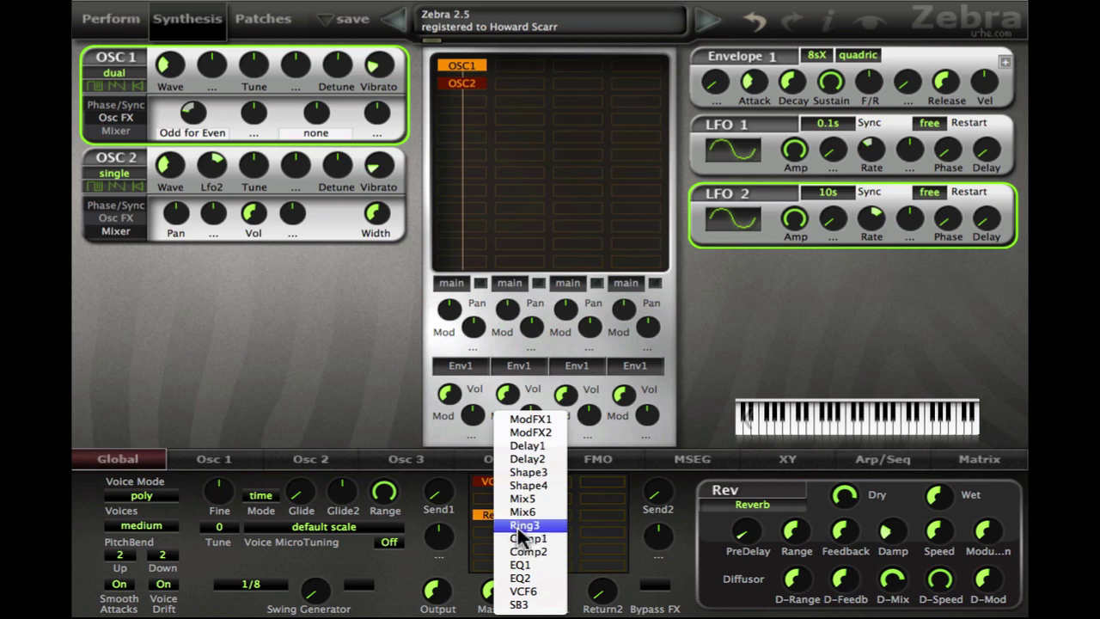
pyautogui.click(536, 605)
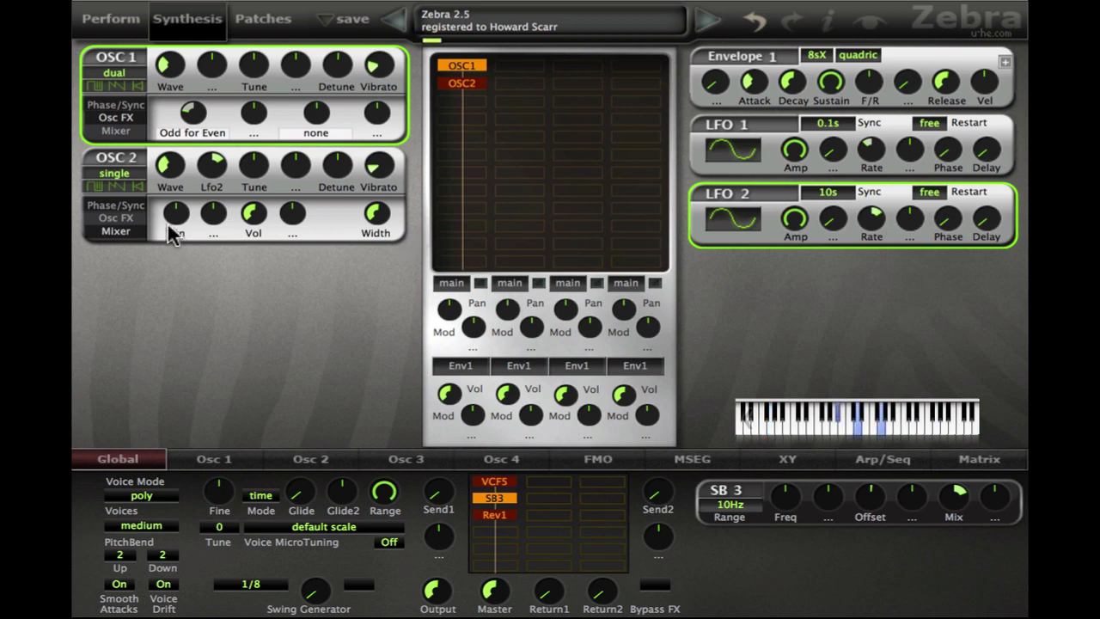
pyautogui.click(115, 172)
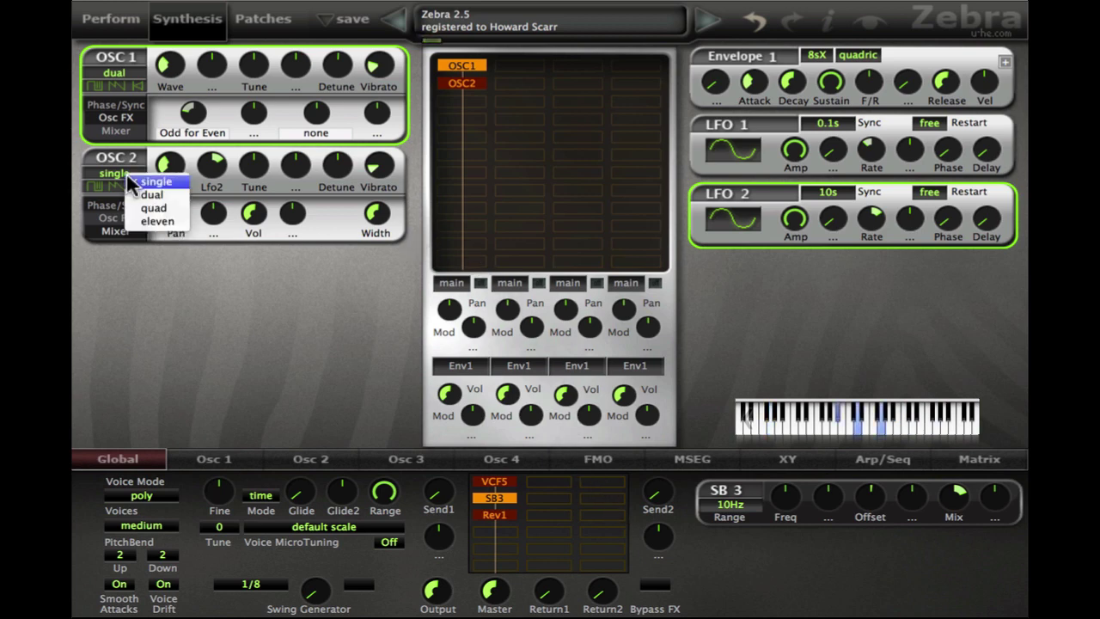
pyautogui.click(152, 209)
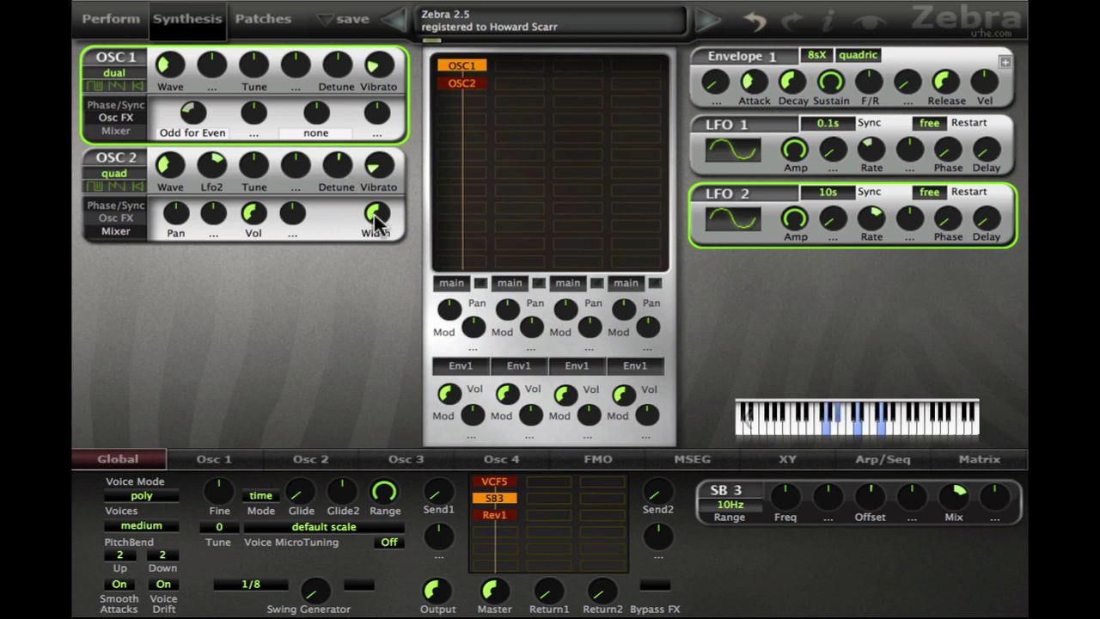
# - Set Rev1's Range to 65 and raise its Feedback, PreDelay and Wet level
pyautogui.click(494, 515)
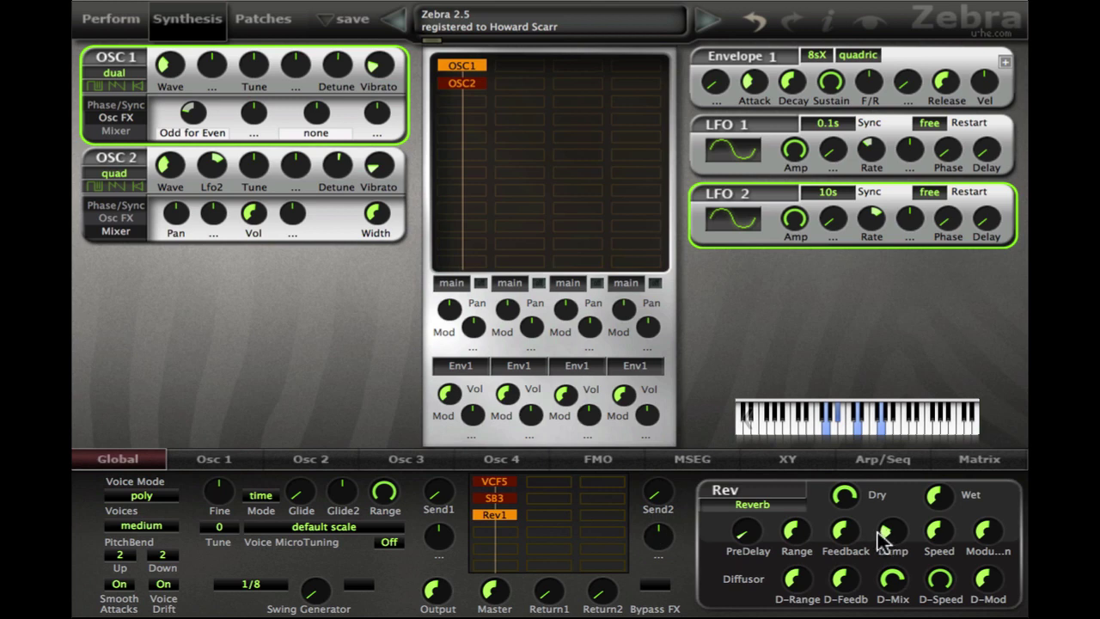
pyautogui.moveTo(808, 540); pyautogui.dragTo(830, 528)
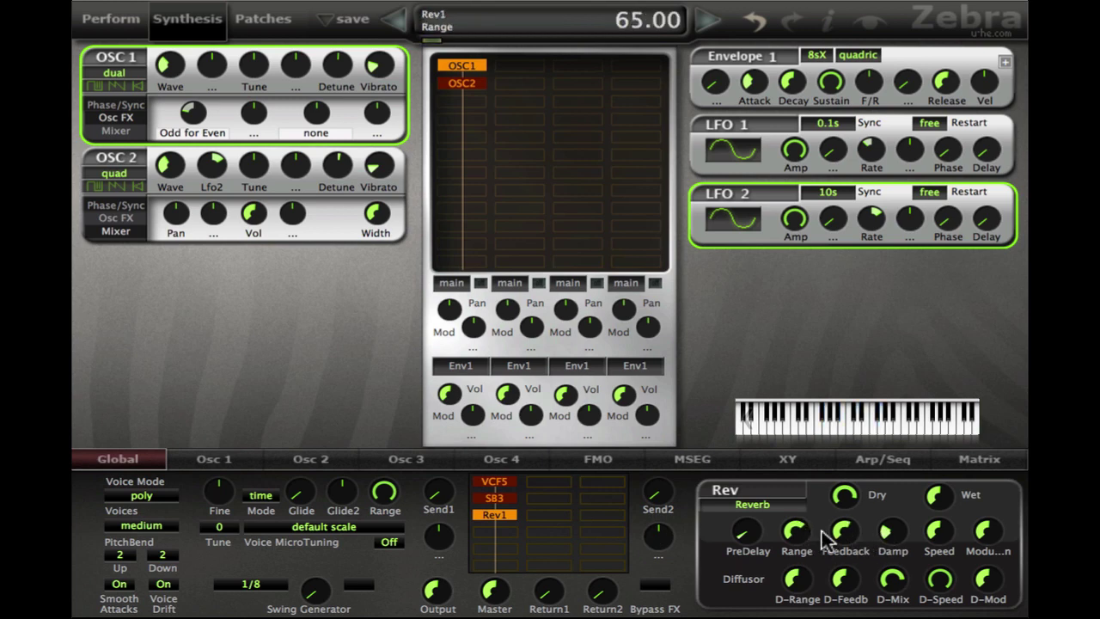
pyautogui.moveTo(749, 531); pyautogui.dragTo(893, 526)
pyautogui.scroll(5, 933, 510)
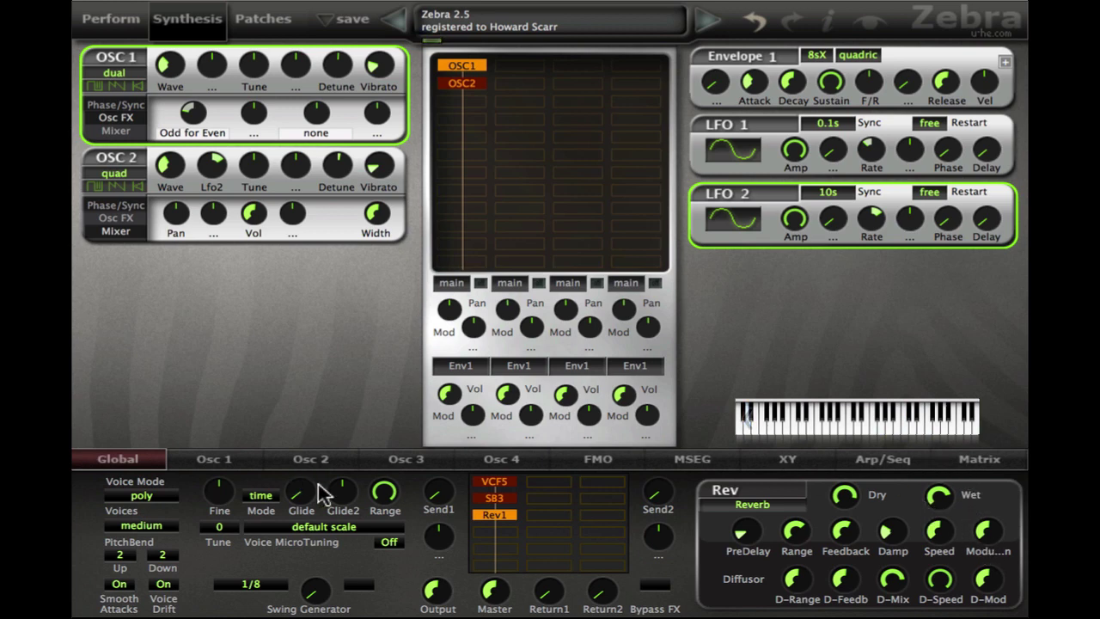
# - Assign ATouch to Filter5 Cutoff in the first modulation matrix slot with a small positive depth
pyautogui.click(501, 484)
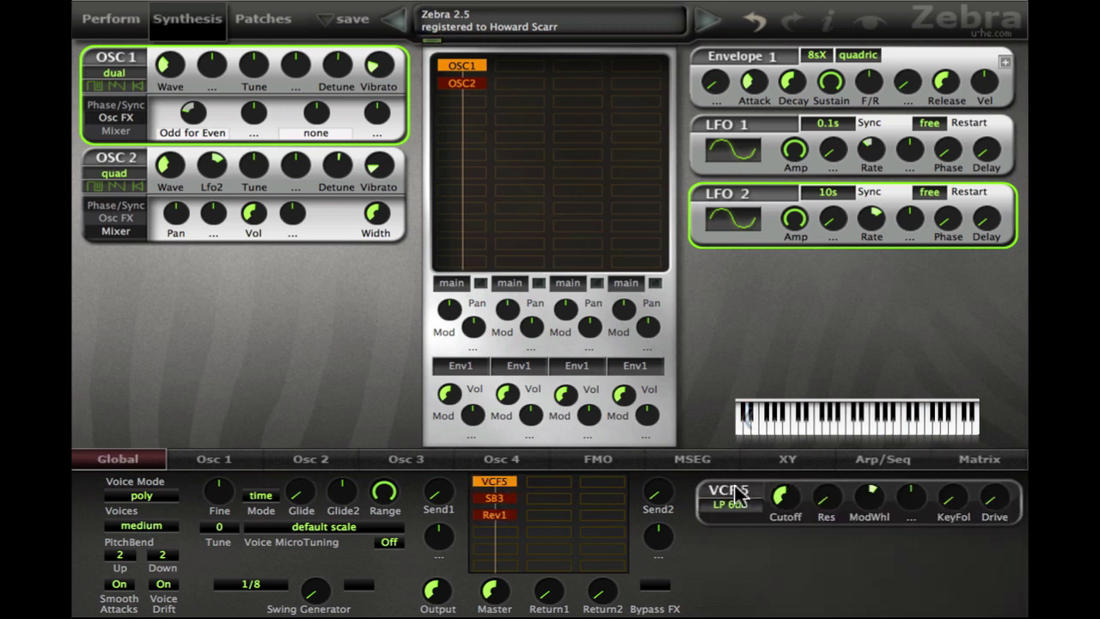
pyautogui.click(969, 463)
pyautogui.click(129, 500)
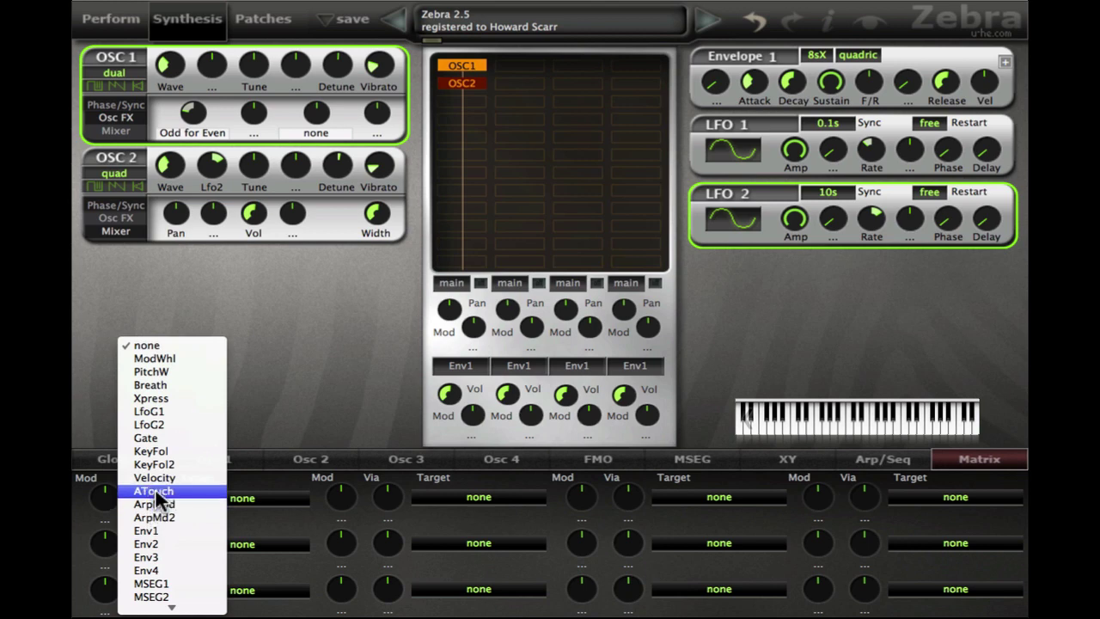
pyautogui.click(155, 490)
pyautogui.click(219, 500)
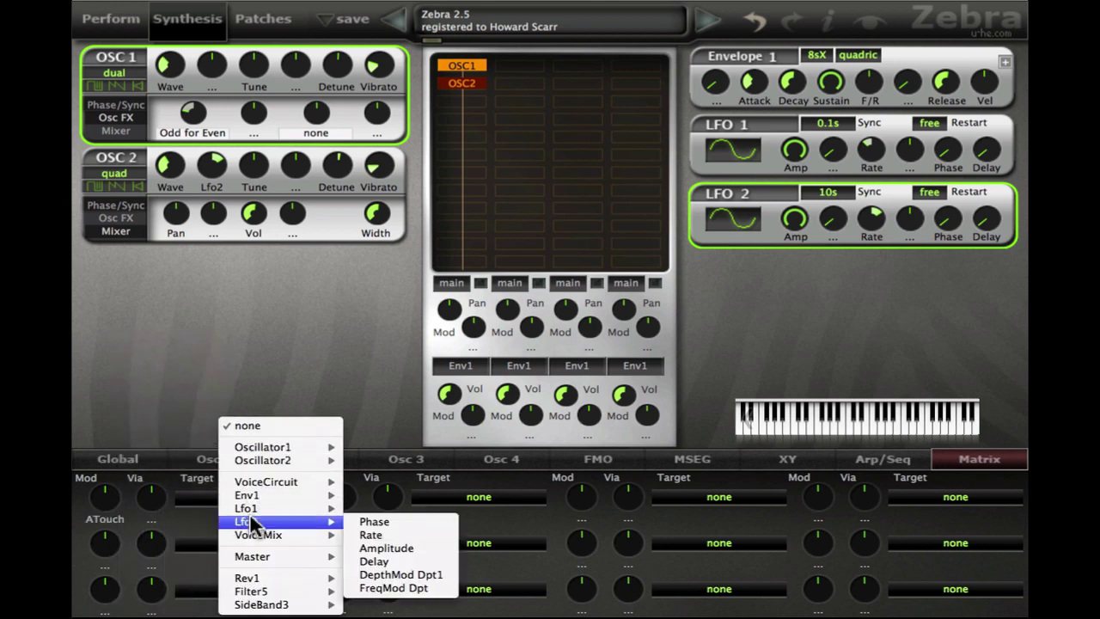
pyautogui.moveTo(258, 579)
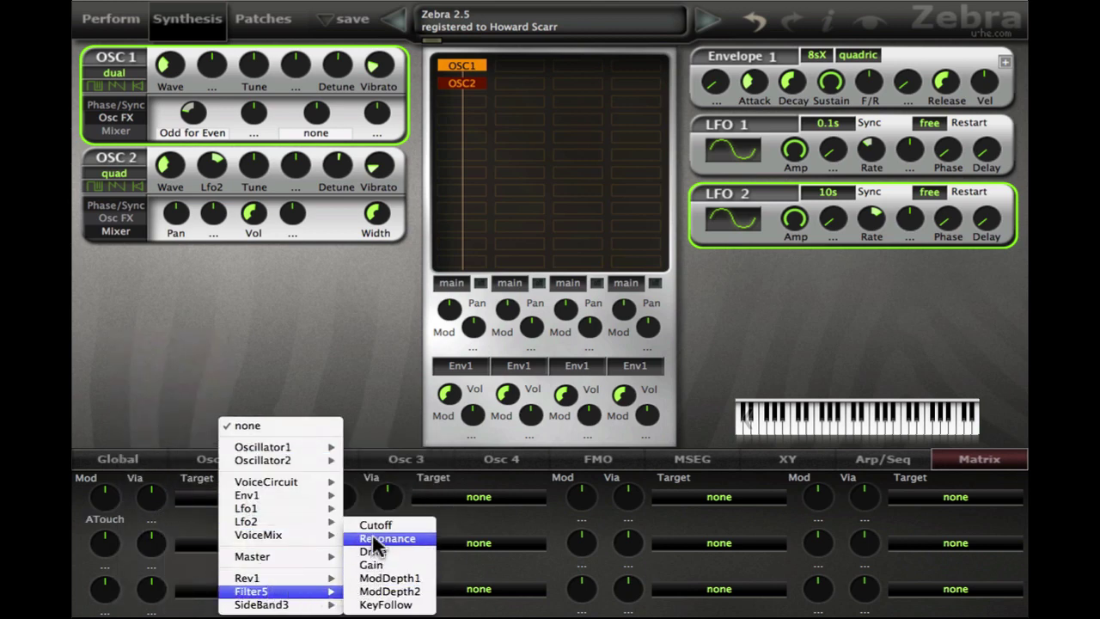
pyautogui.click(378, 526)
pyautogui.moveTo(105, 515); pyautogui.dragTo(106, 497)
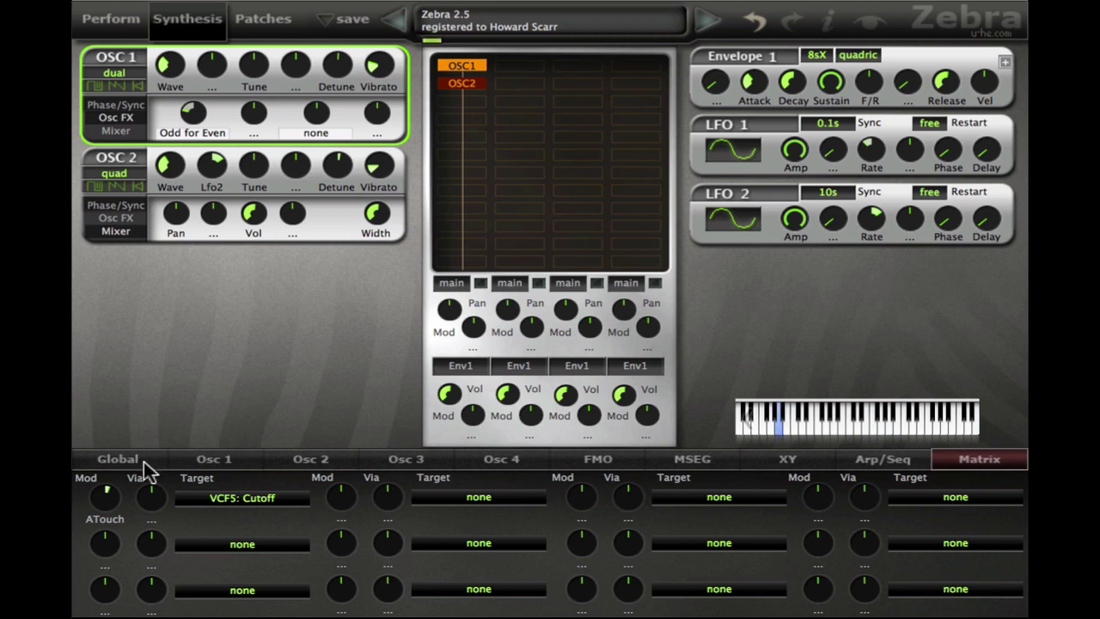
# - Modulate the first lane's output volume with ModWhl at a moderate negative depth
pyautogui.click(478, 410)
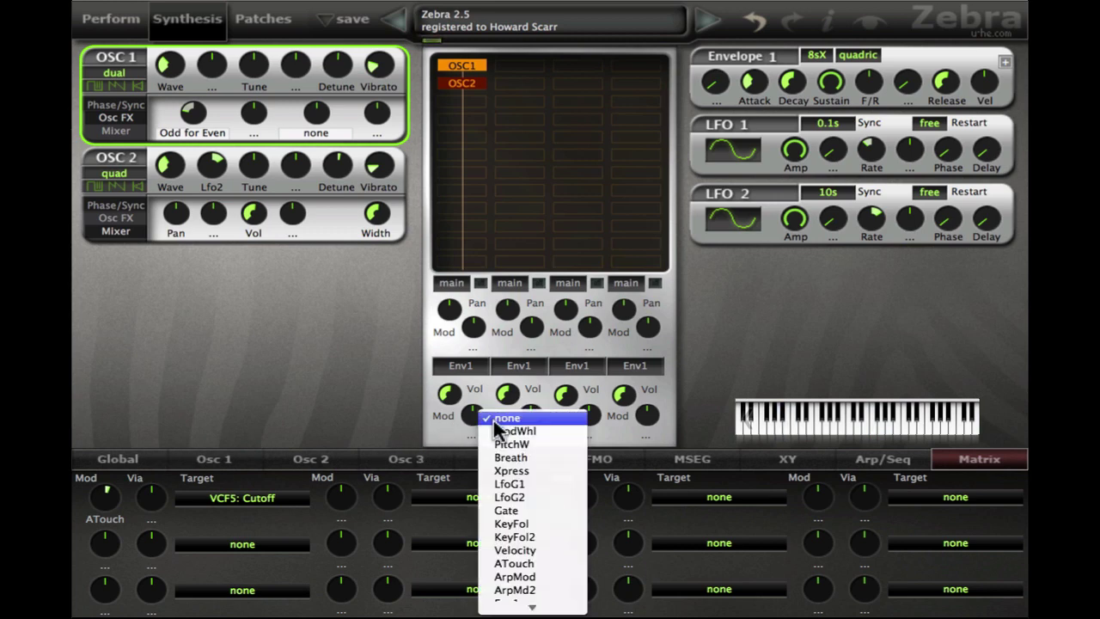
pyautogui.click(498, 431)
pyautogui.moveTo(473, 417); pyautogui.dragTo(475, 419)
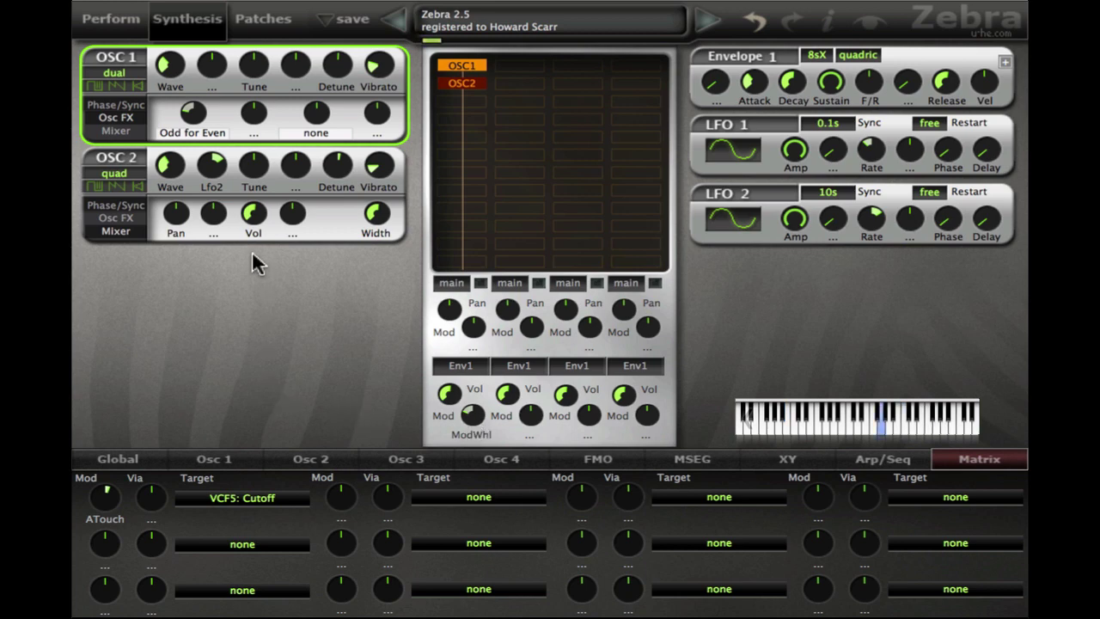
# - Mute OSC2 in the main grid and assign MSEG1 as the modulation source for oscillator 1's volume
pyautogui.moveTo(462, 83); pyautogui.dragTo(468, 93)
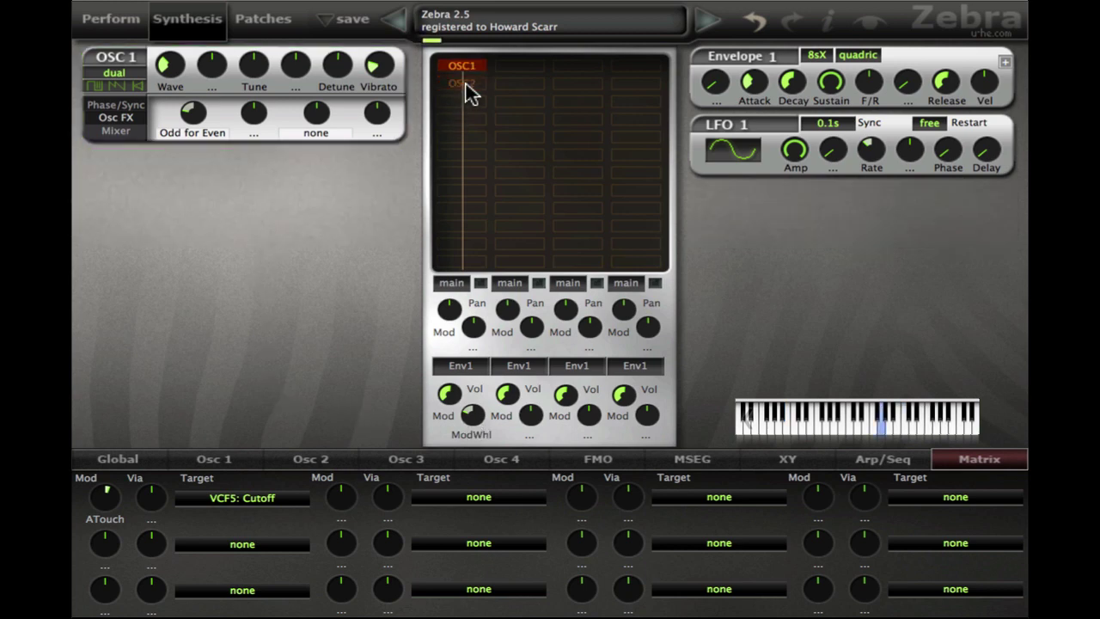
pyautogui.click(129, 129)
pyautogui.click(296, 112)
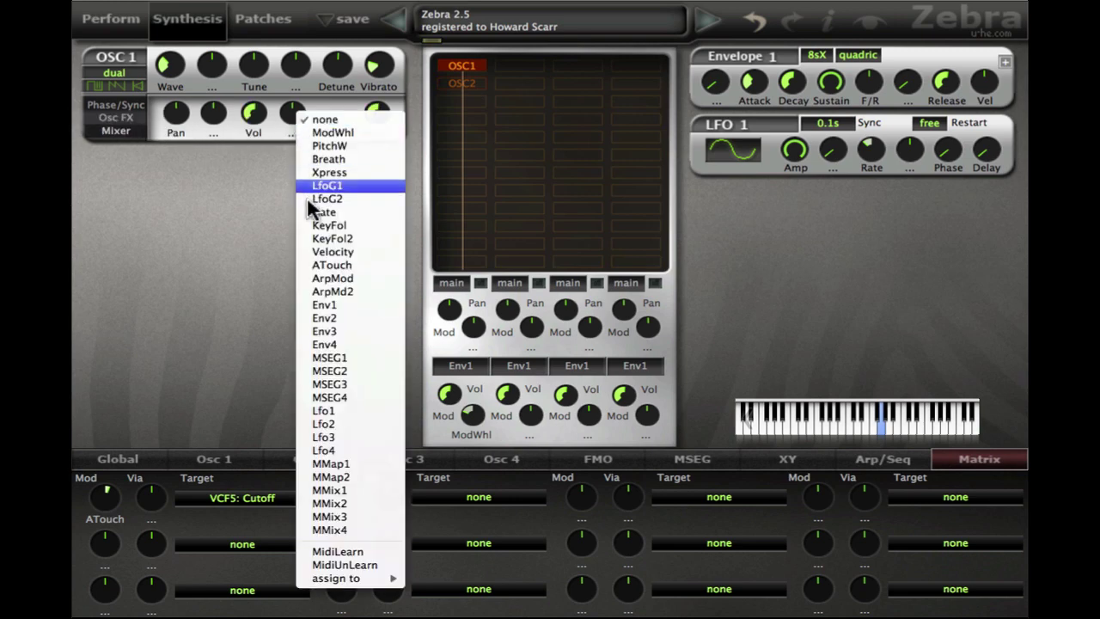
pyautogui.click(340, 357)
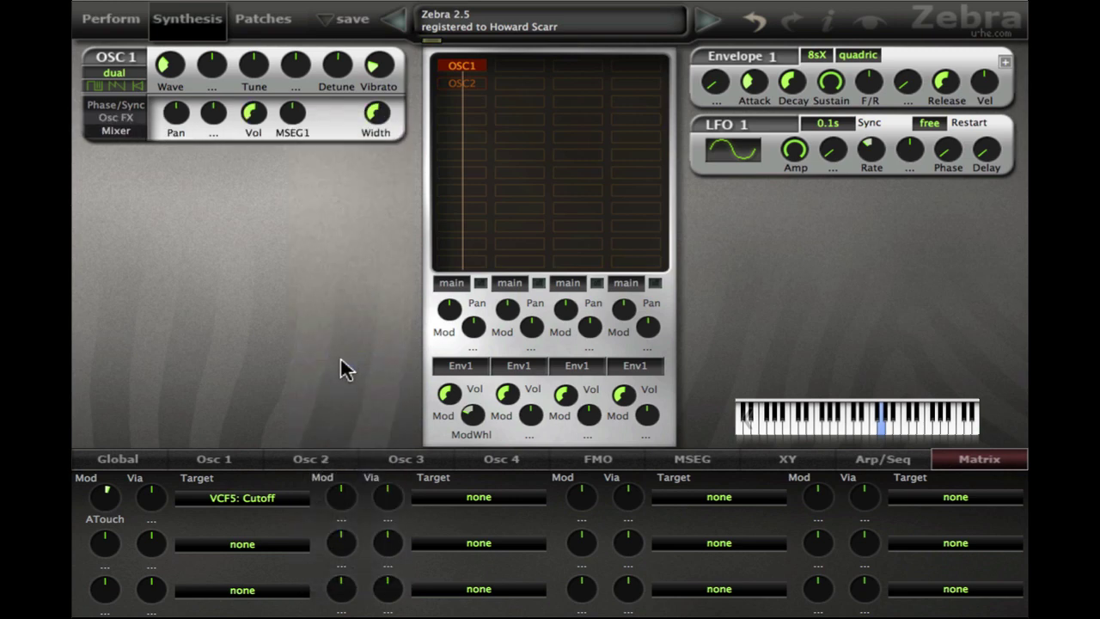
# - Load the Science MSEG preset "GATER - Soft 8ths (off)" into MSEG1
pyautogui.click(665, 462)
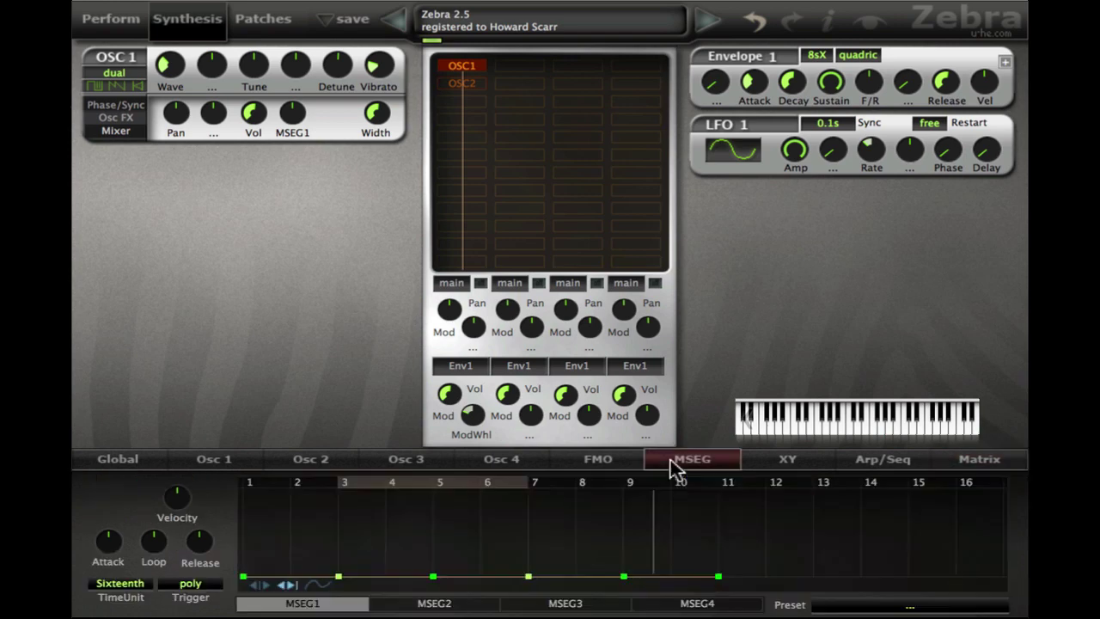
pyautogui.click(871, 597)
pyautogui.scroll(-5, 724, 253)
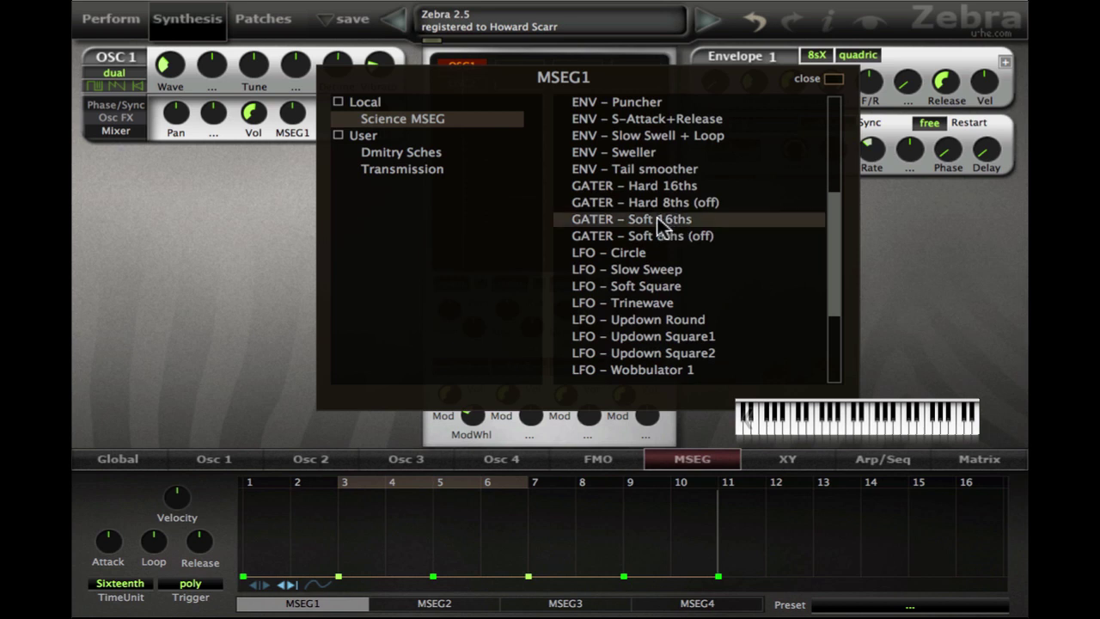
pyautogui.click(662, 225)
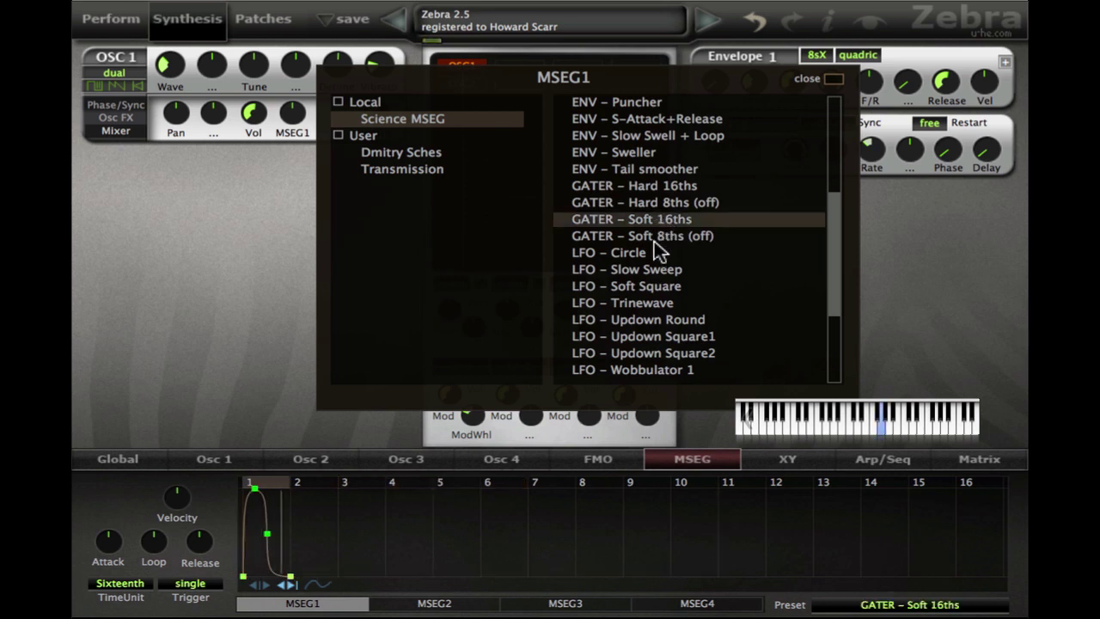
pyautogui.click(658, 244)
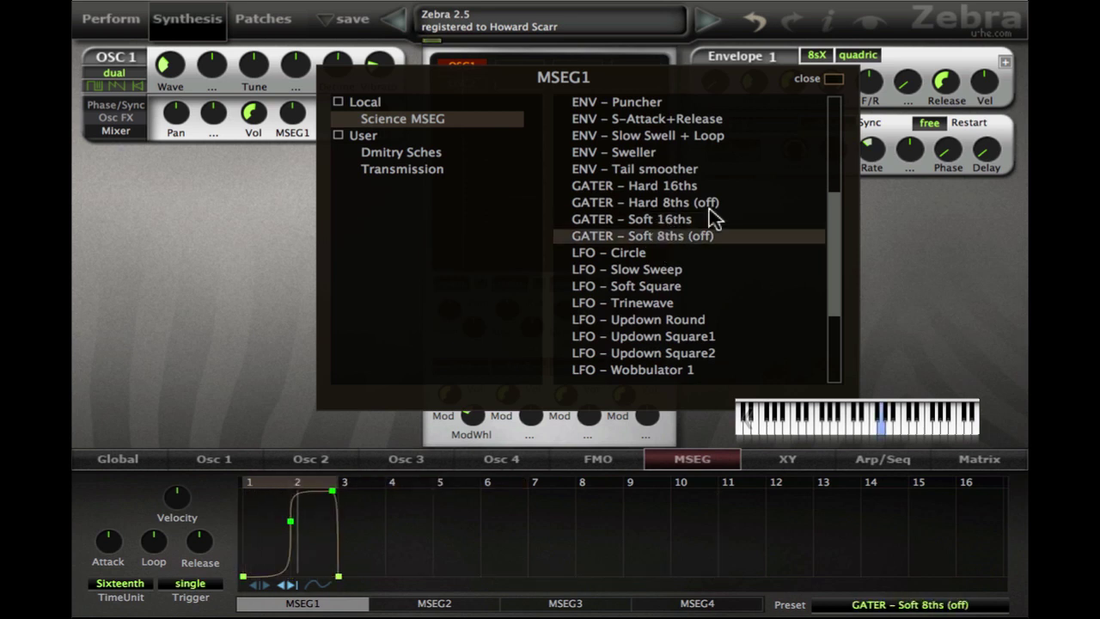
pyautogui.click(831, 79)
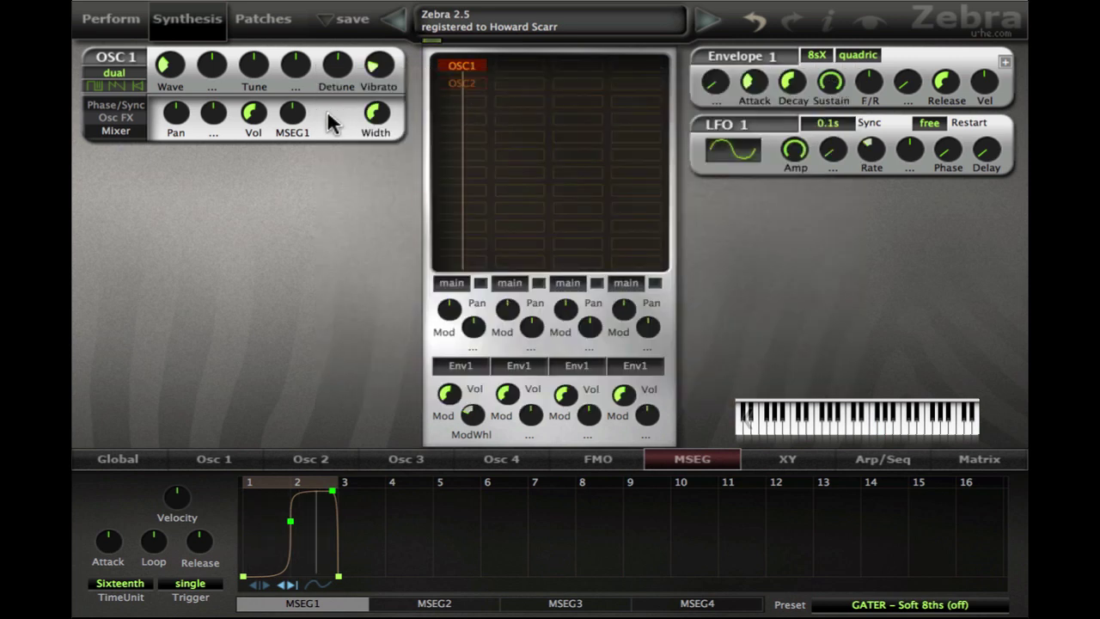
# - Set oscillator 1's MSEG1 volume modulation depth to 60 and its Width to 10, then reactivate OSC2
pyautogui.moveTo(291, 110); pyautogui.dragTo(292, 114)
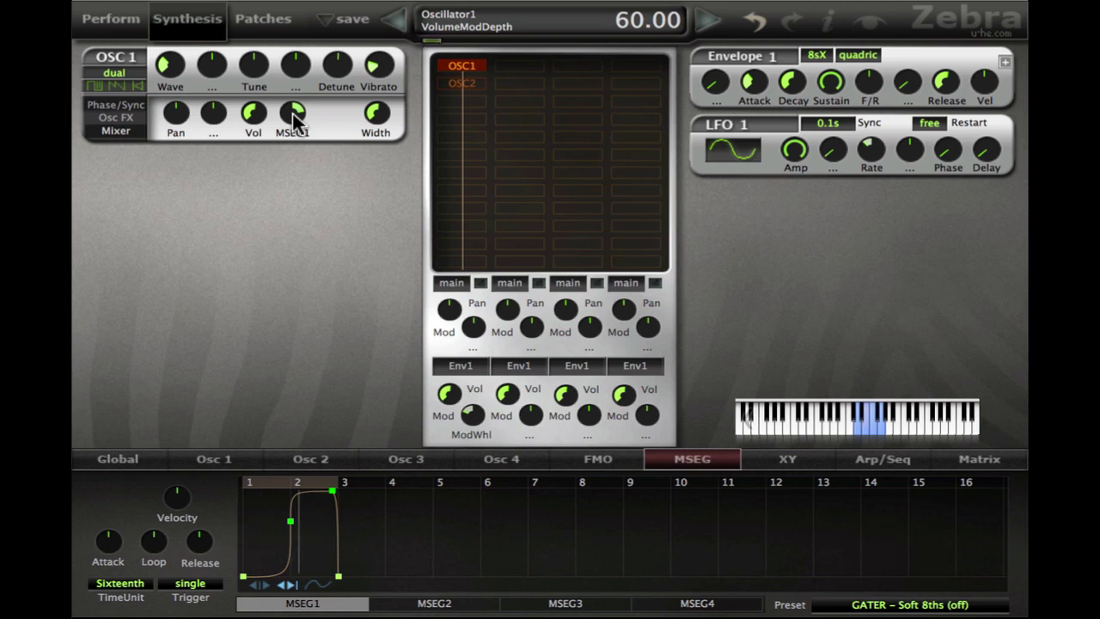
pyautogui.moveTo(375, 115); pyautogui.dragTo(384, 122)
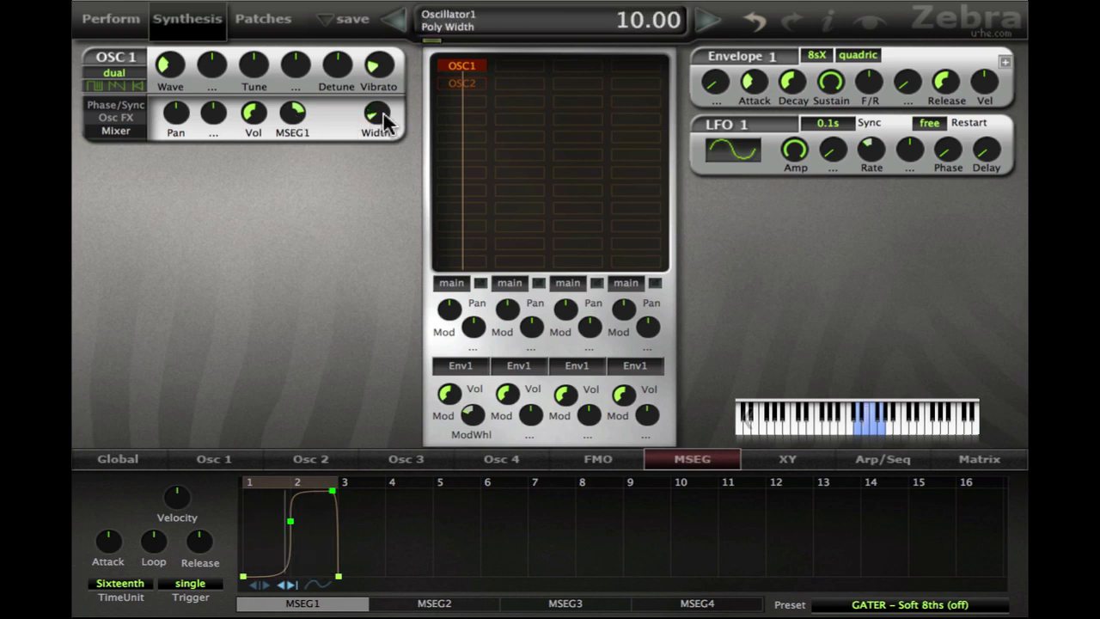
pyautogui.click(461, 83)
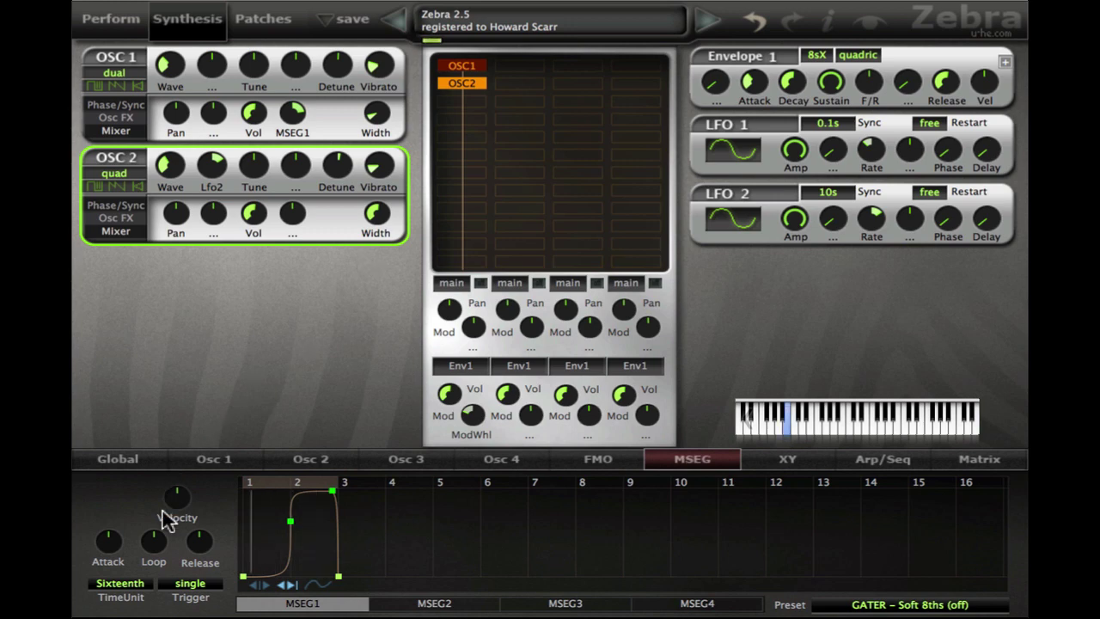
# - Try the MSEG1 curve at double size, then halve it back
pyautogui.rightClick(389, 512)
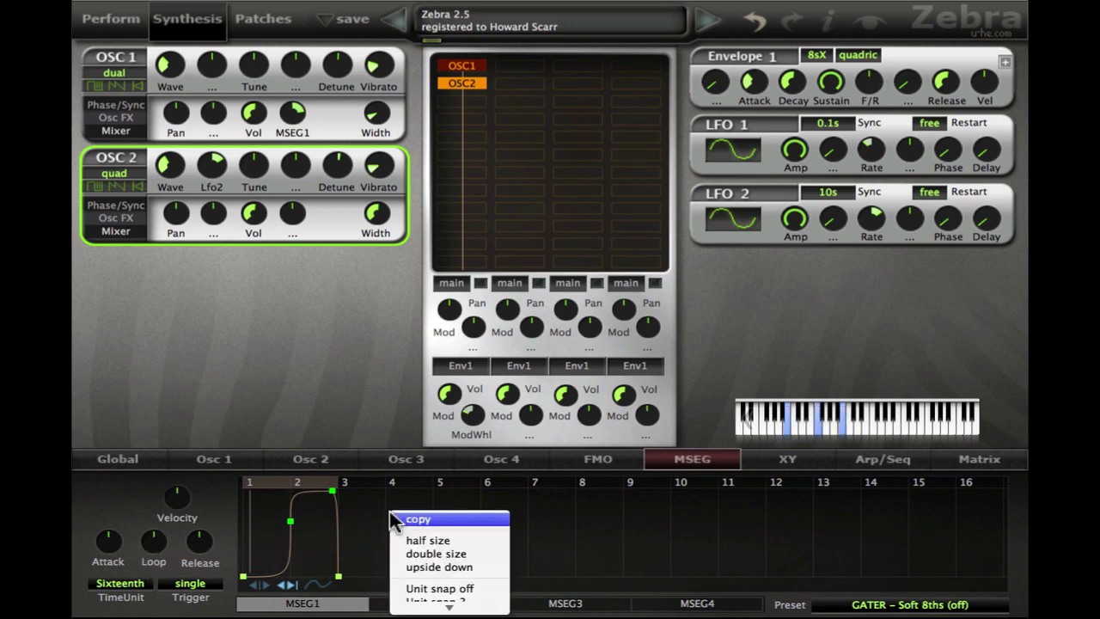
pyautogui.click(427, 554)
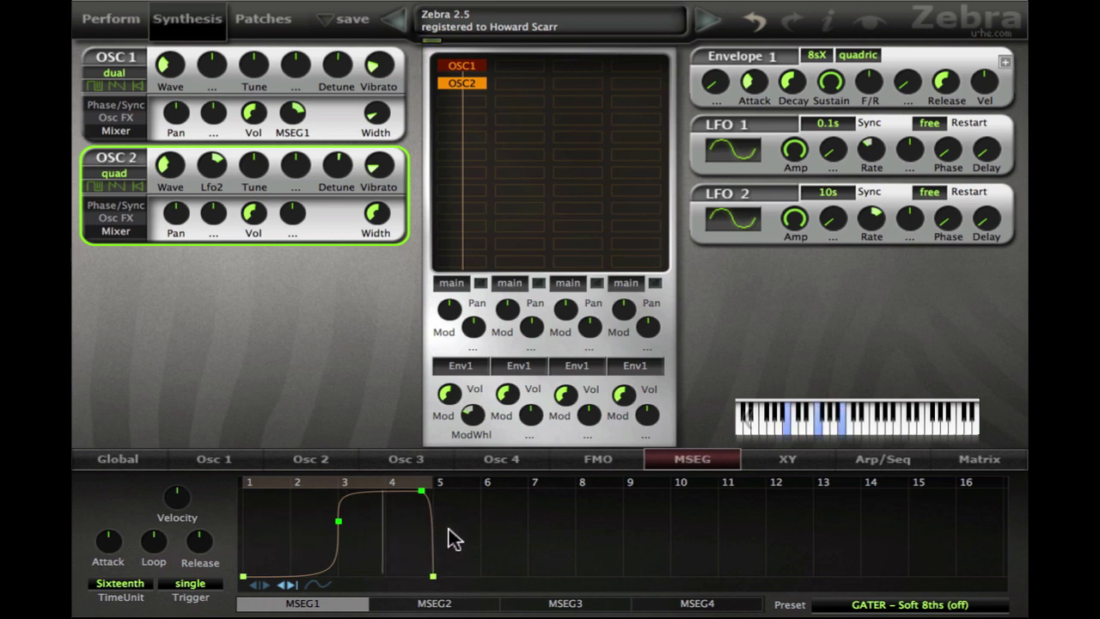
pyautogui.rightClick(455, 527)
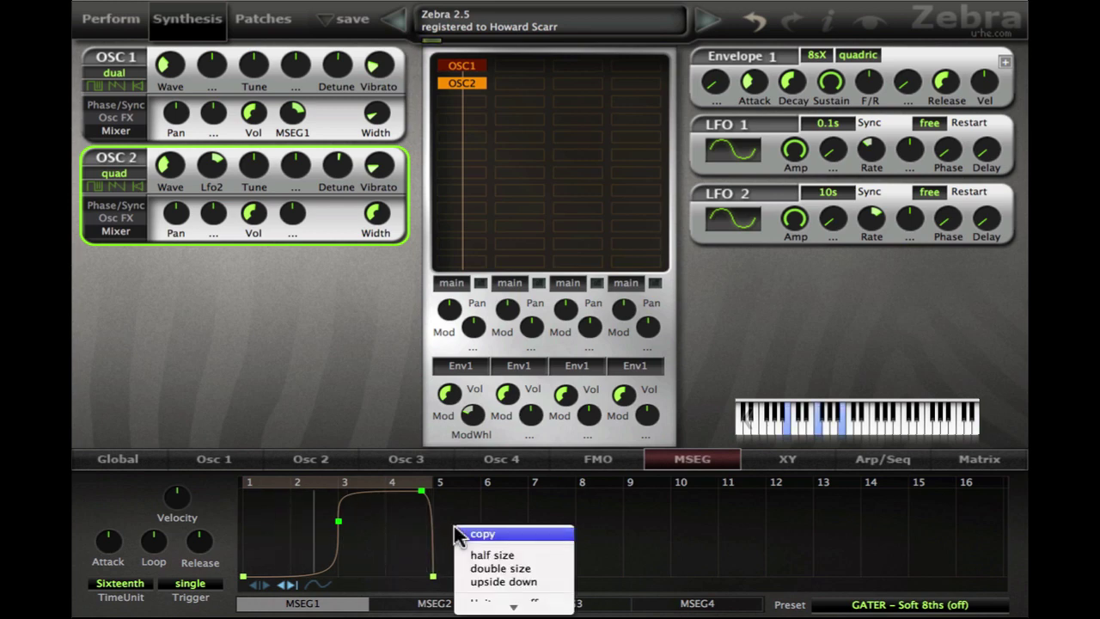
pyautogui.click(478, 554)
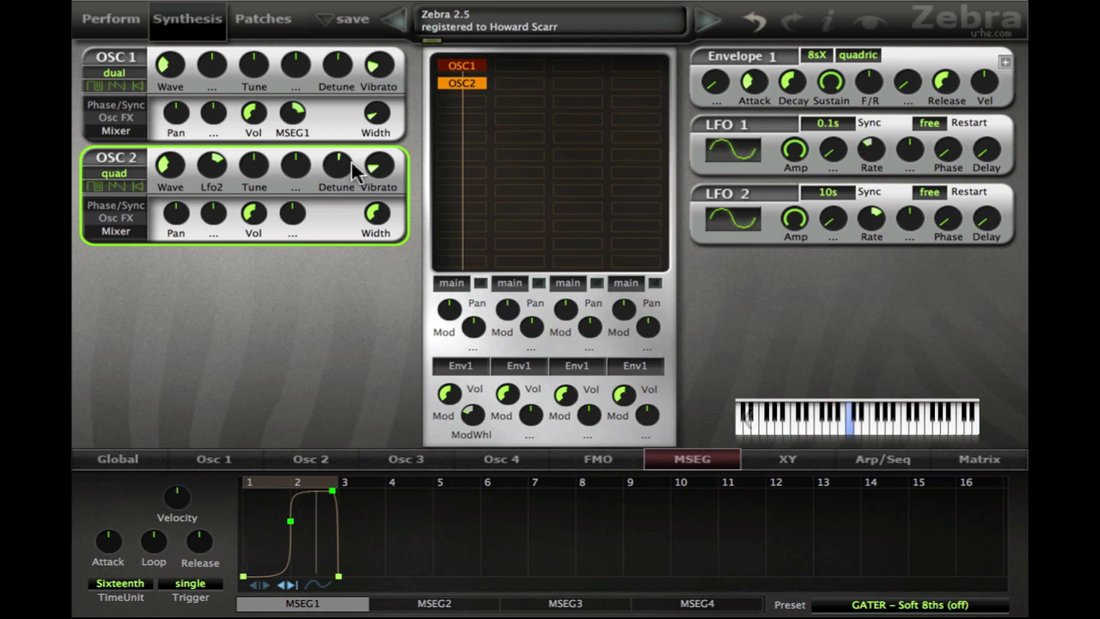
# - Raise oscillator 1's MSEG1 volume modulation depth, and make the MSEG1 curve softer and upside down
pyautogui.moveTo(292, 113); pyautogui.dragTo(292, 102)
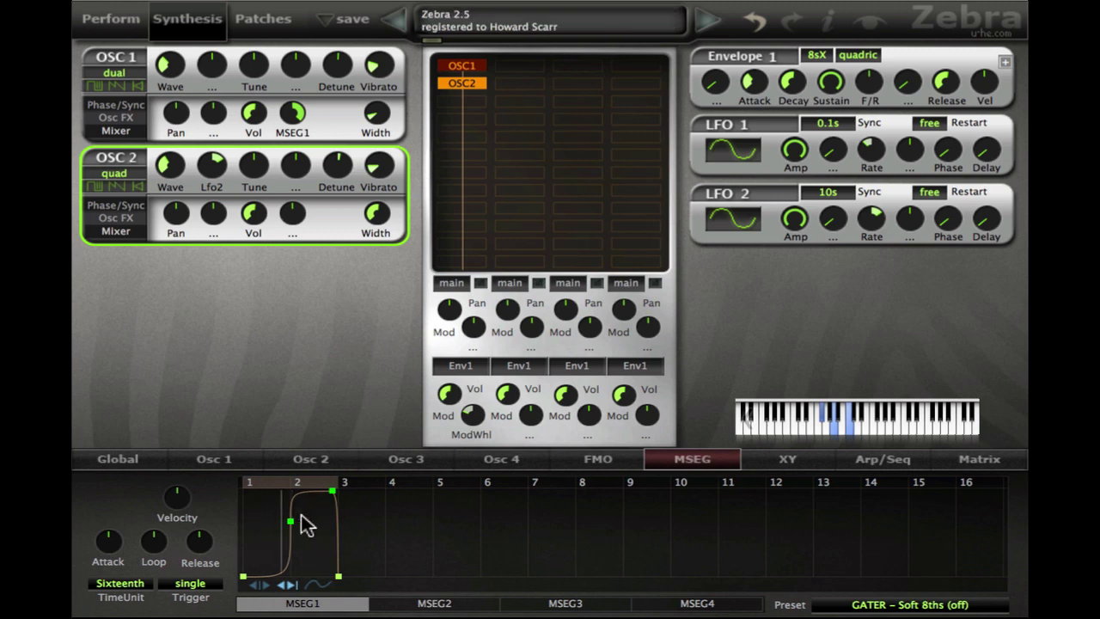
pyautogui.moveTo(295, 503); pyautogui.dragTo(292, 464)
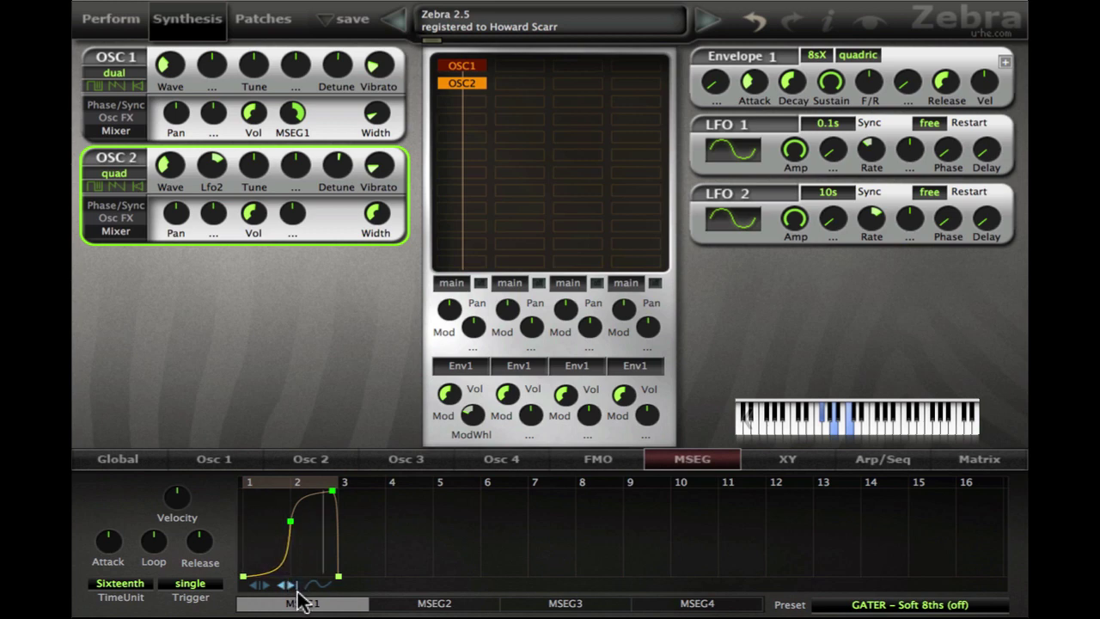
pyautogui.rightClick(373, 534)
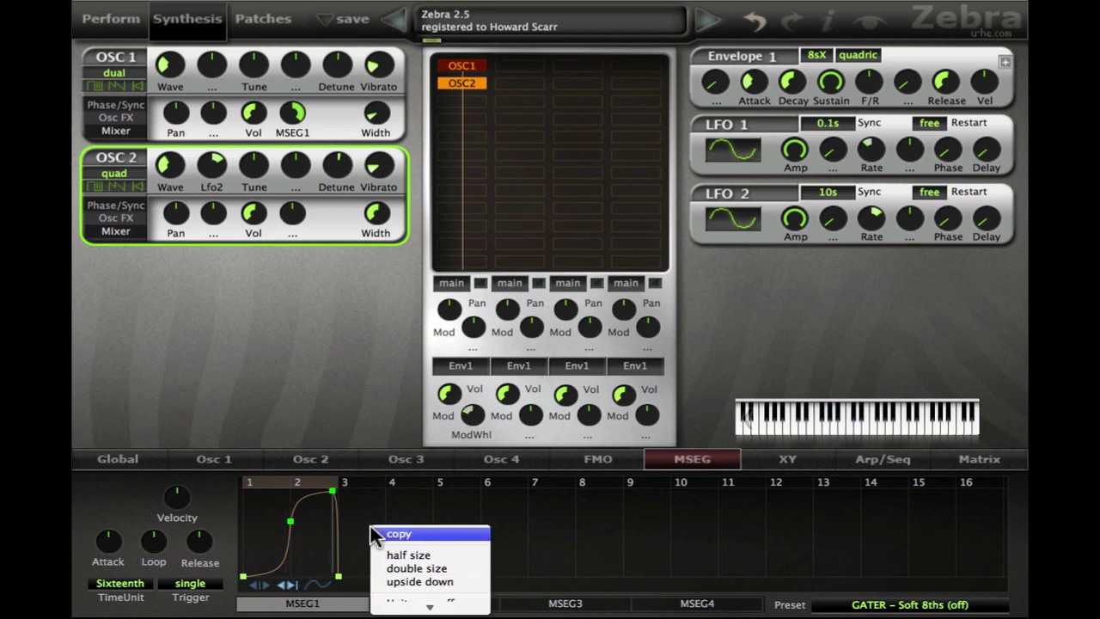
pyautogui.click(404, 570)
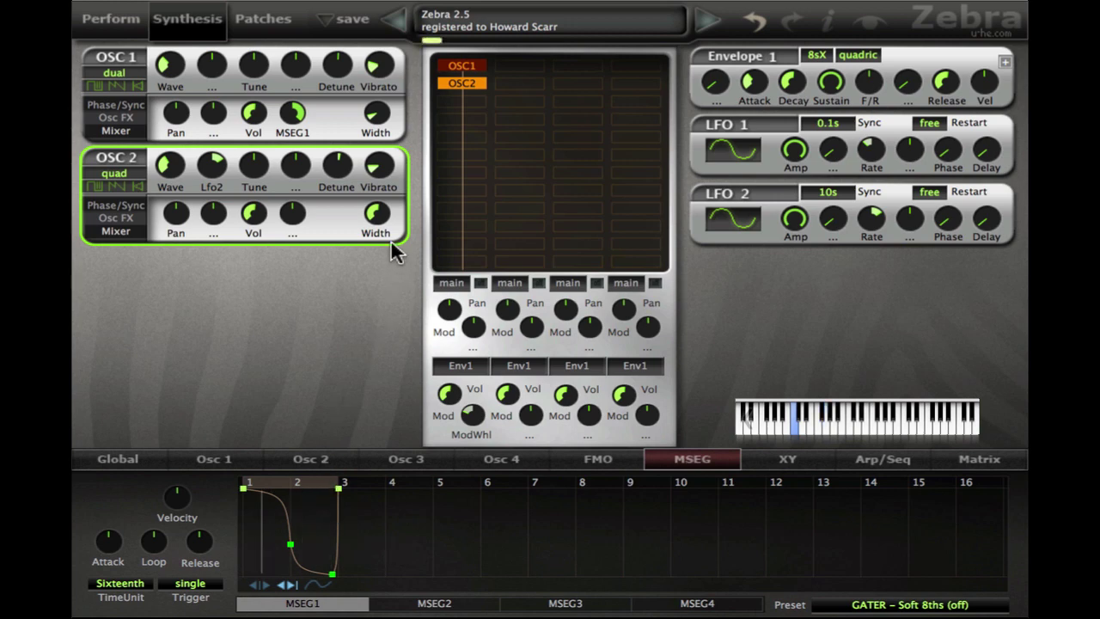
# - Remove the MSEG1 modulation from oscillator 1's volume by setting its source to none
pyautogui.click(296, 130)
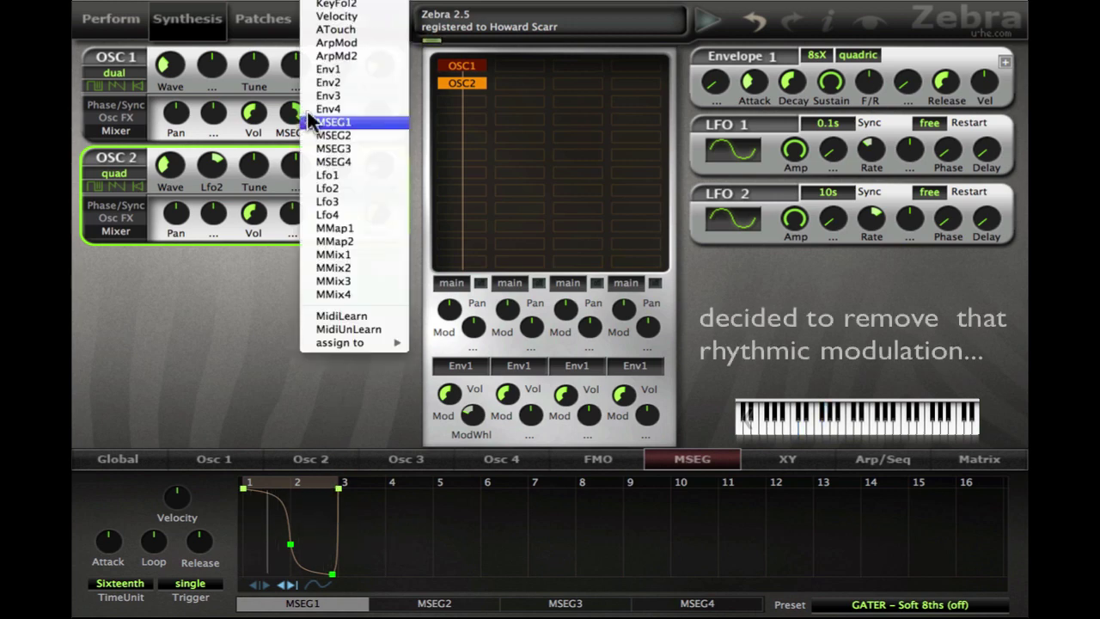
pyautogui.click(323, 36)
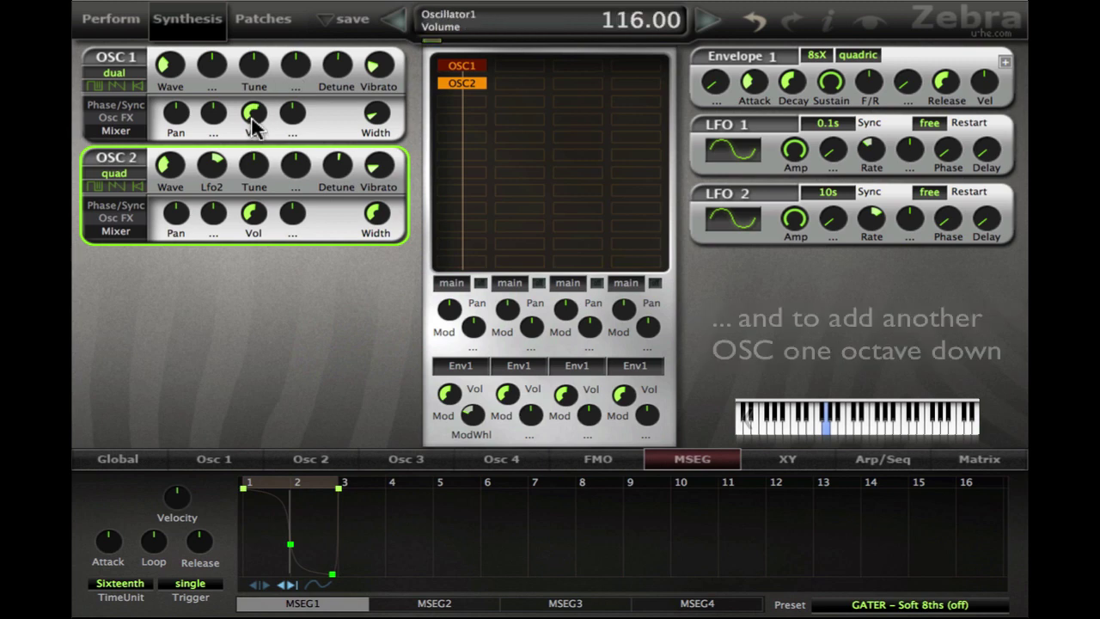
# - Add OSC3 below OSC2 in the first lane of the module grid and tune it one octave down
pyautogui.click(459, 113)
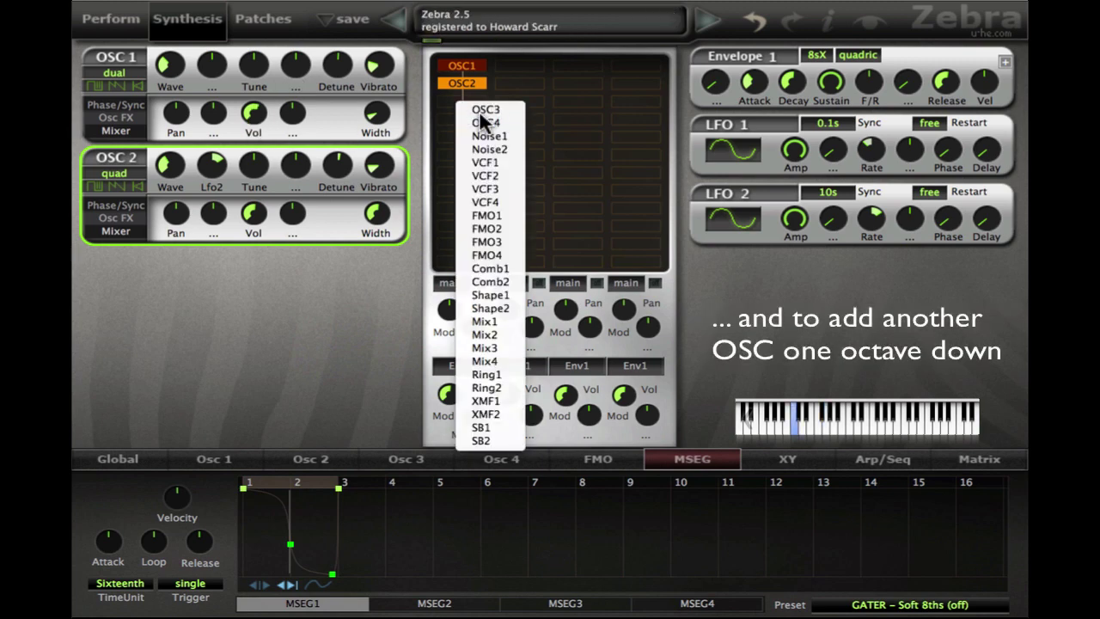
pyautogui.click(461, 109)
pyautogui.scroll(-7, 263, 270)
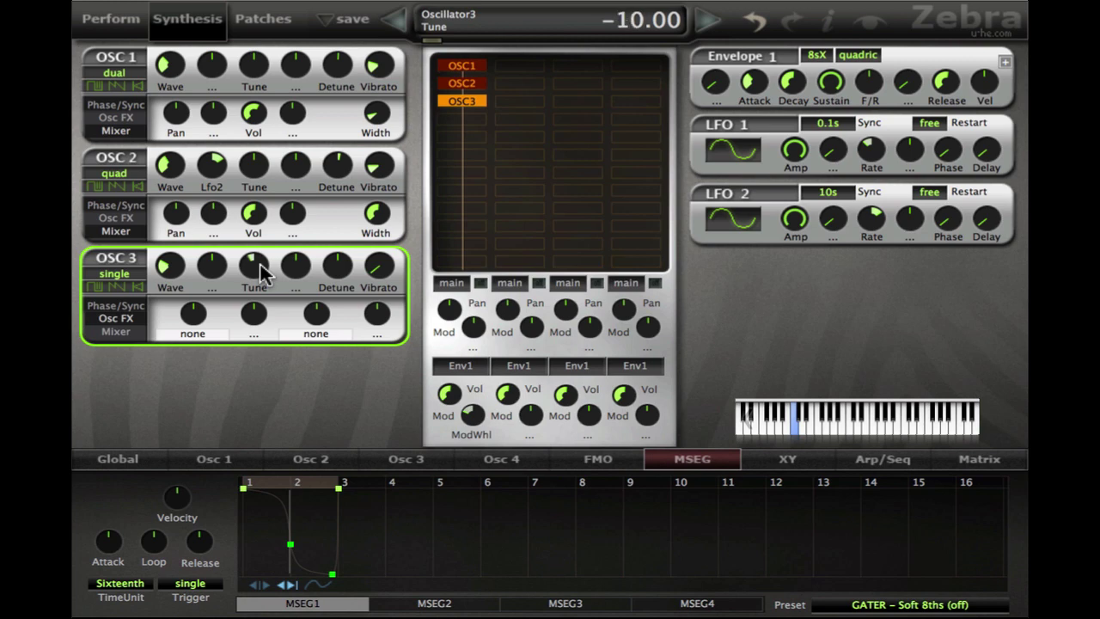
# - Switch oscillator 3 to dual, set its Detune to -12 and raise its Vibrato
pyautogui.click(115, 275)
pyautogui.click(120, 290)
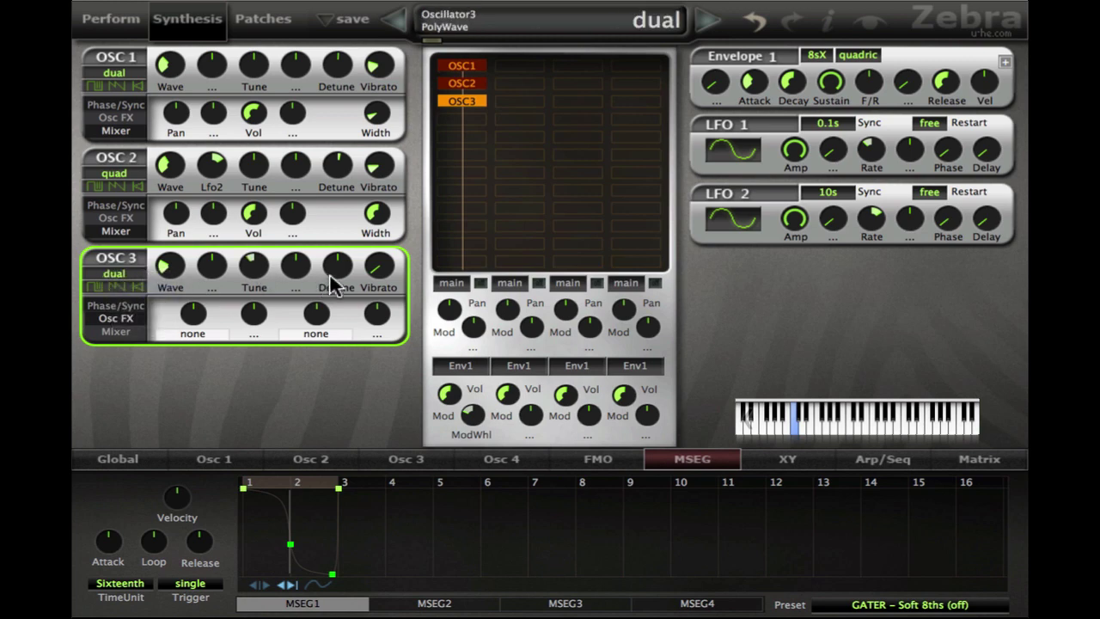
pyautogui.scroll(-4, 338, 276)
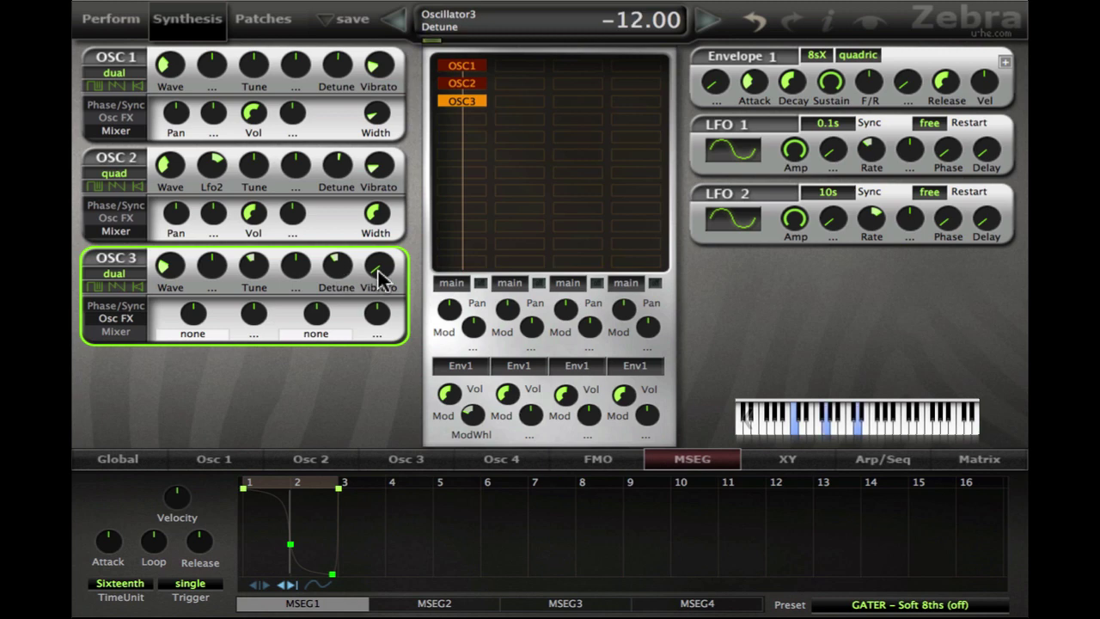
pyautogui.scroll(7, 379, 274)
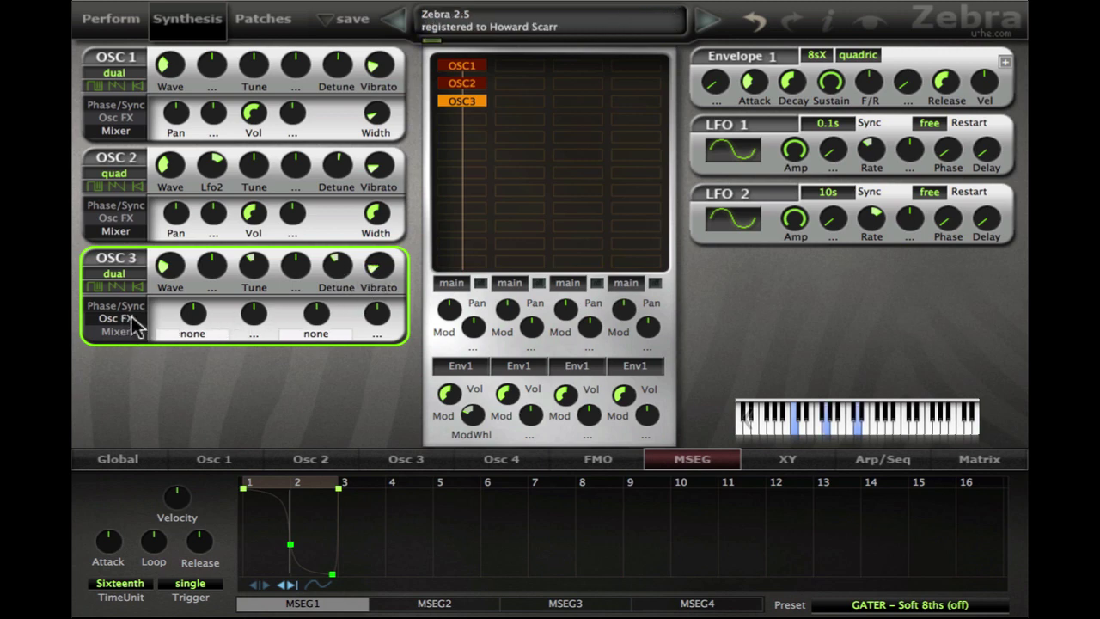
# - Assign Sync Mojo as oscillator 3's first spectral effect and try sweeping its amount
pyautogui.click(193, 334)
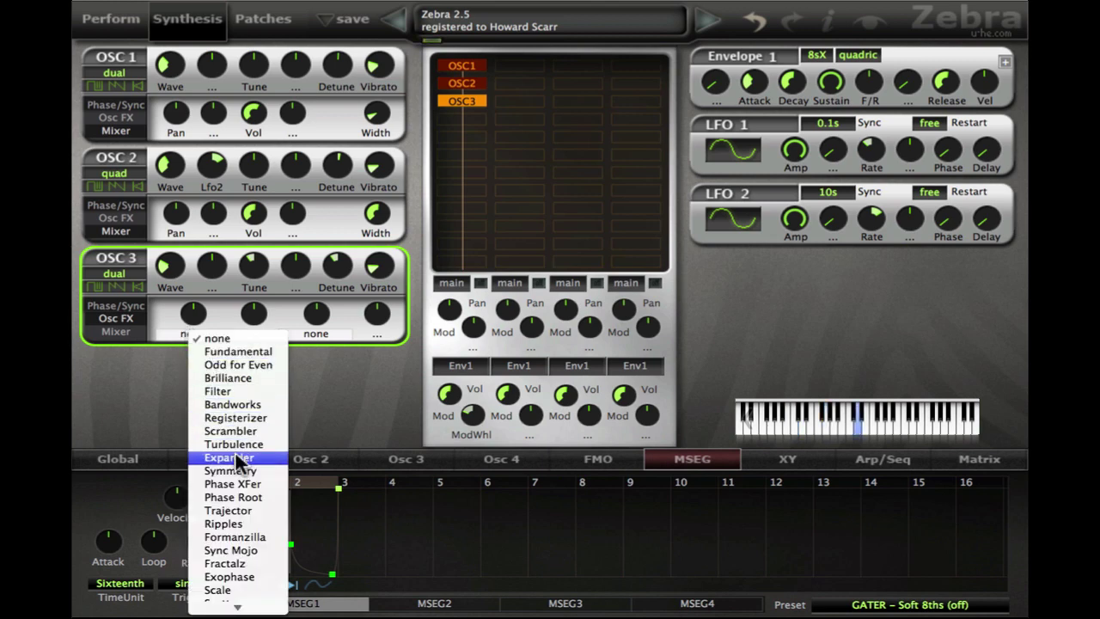
pyautogui.scroll(-1, 240, 483)
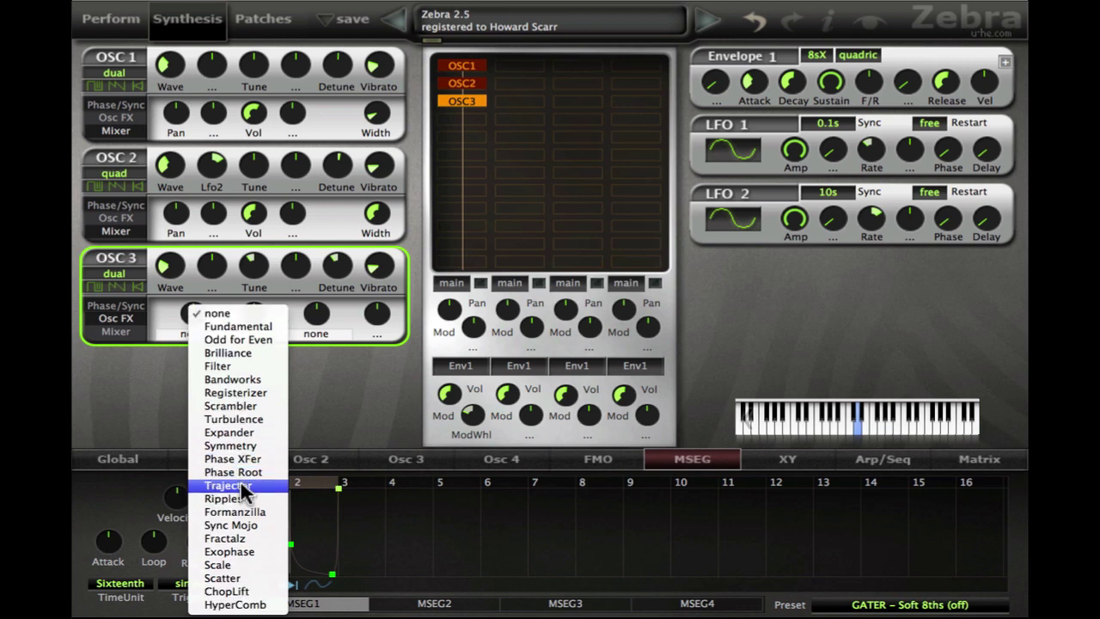
pyautogui.click(246, 523)
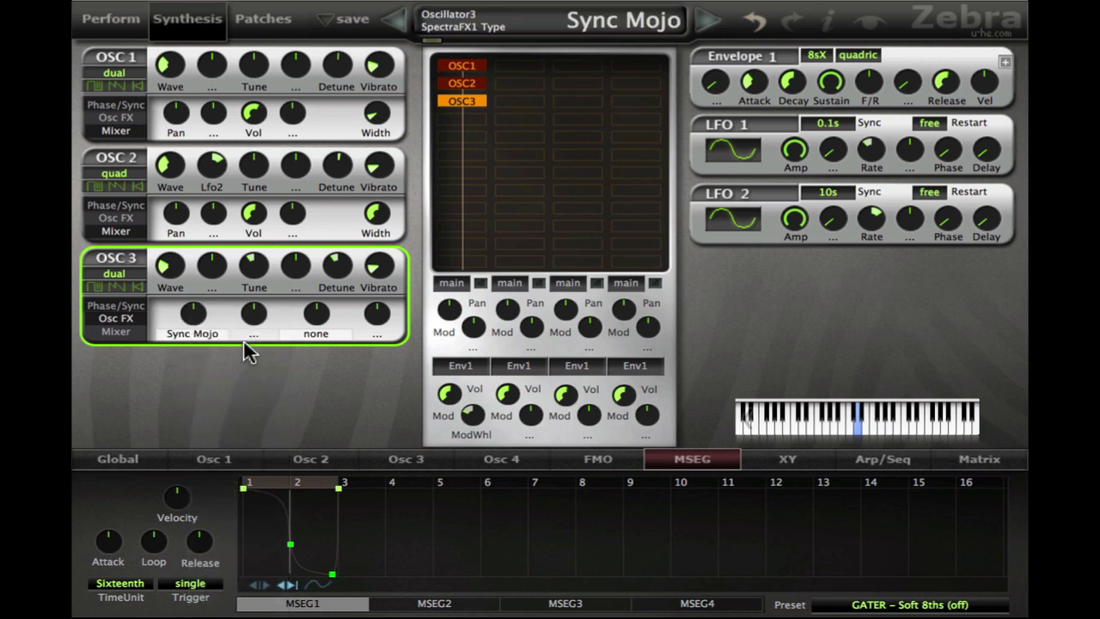
pyautogui.moveTo(196, 324)
pyautogui.mouseDown()
pyautogui.moveTo(197, 337)
pyautogui.moveTo(282, 287)
pyautogui.moveTo(209, 209)
pyautogui.moveTo(204, 404)
pyautogui.moveTo(198, 279)
pyautogui.moveTo(196, 311)
pyautogui.mouseUp()
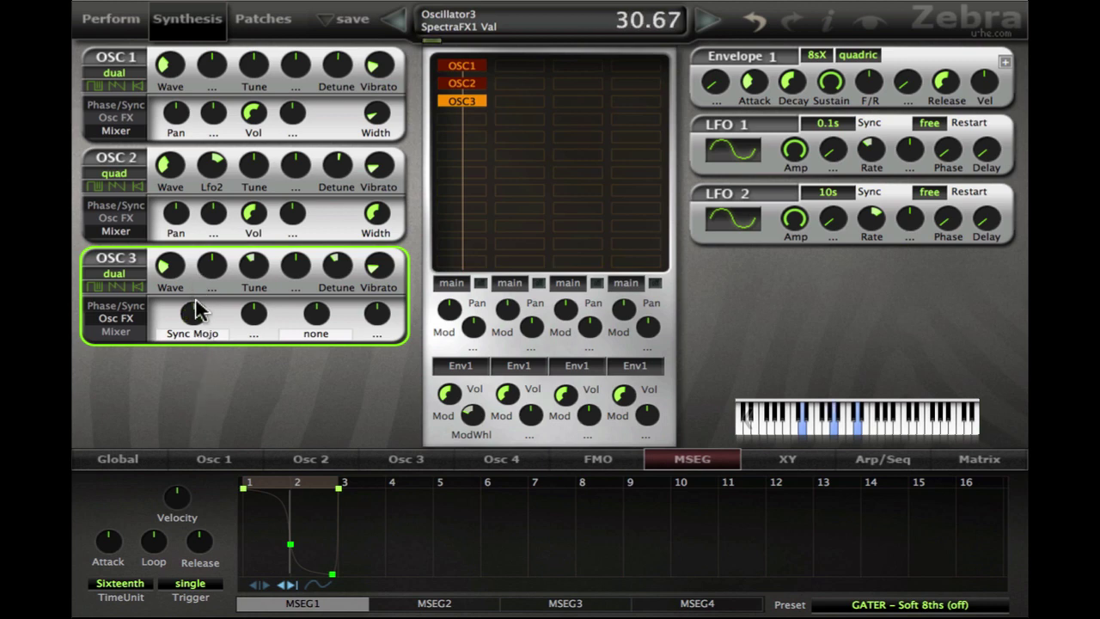
# - Bypass OSC2 and OSC1 to hear OSC3 alone, and lower its Sync Mojo amount to about -4
pyautogui.doubleClick(455, 83)
pyautogui.doubleClick(460, 66)
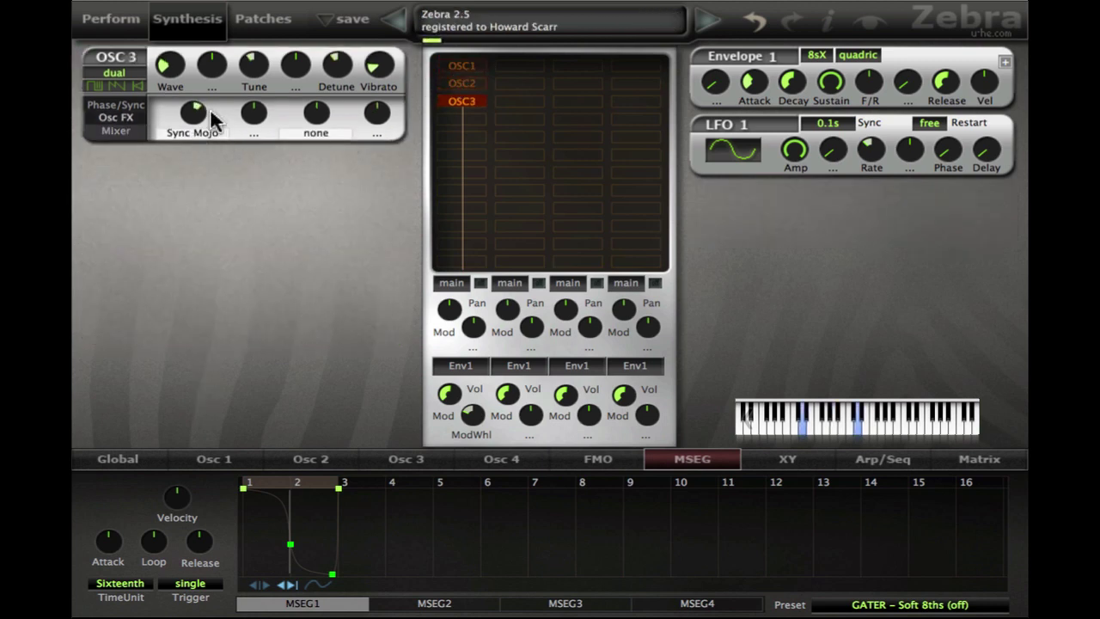
pyautogui.moveTo(198, 112)
pyautogui.mouseDown()
pyautogui.moveTo(199, 162)
pyautogui.moveTo(196, 109)
pyautogui.moveTo(194, 128)
pyautogui.mouseUp()
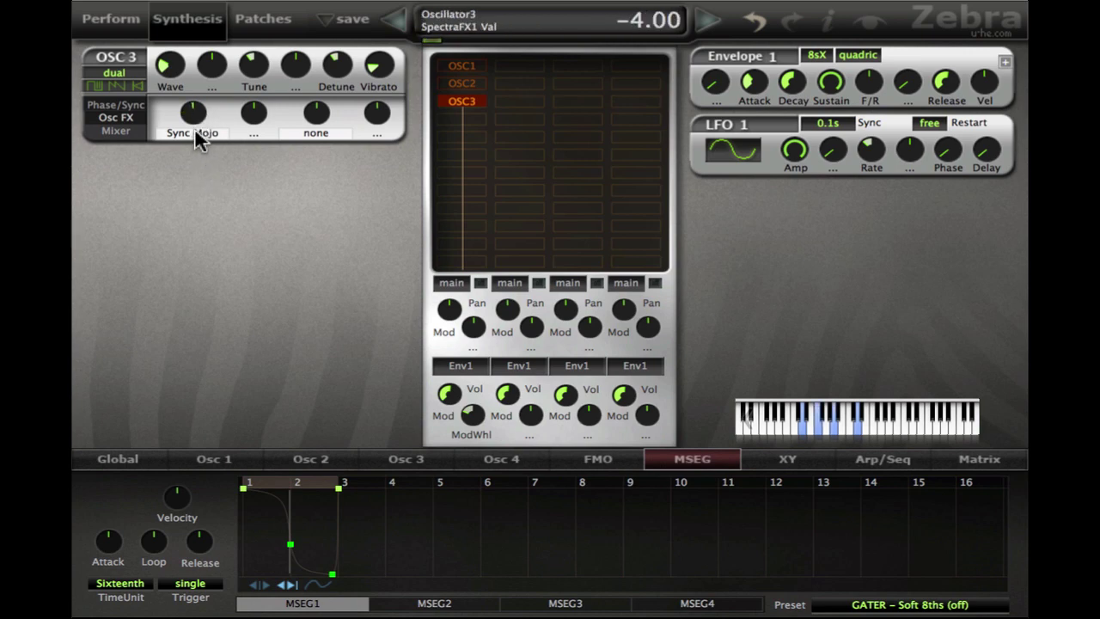
# - Modulate oscillator 3's Sync Mojo amount with Lfo3 at a depth of 40, and set LFO 3's sync to 10s
pyautogui.click(247, 116)
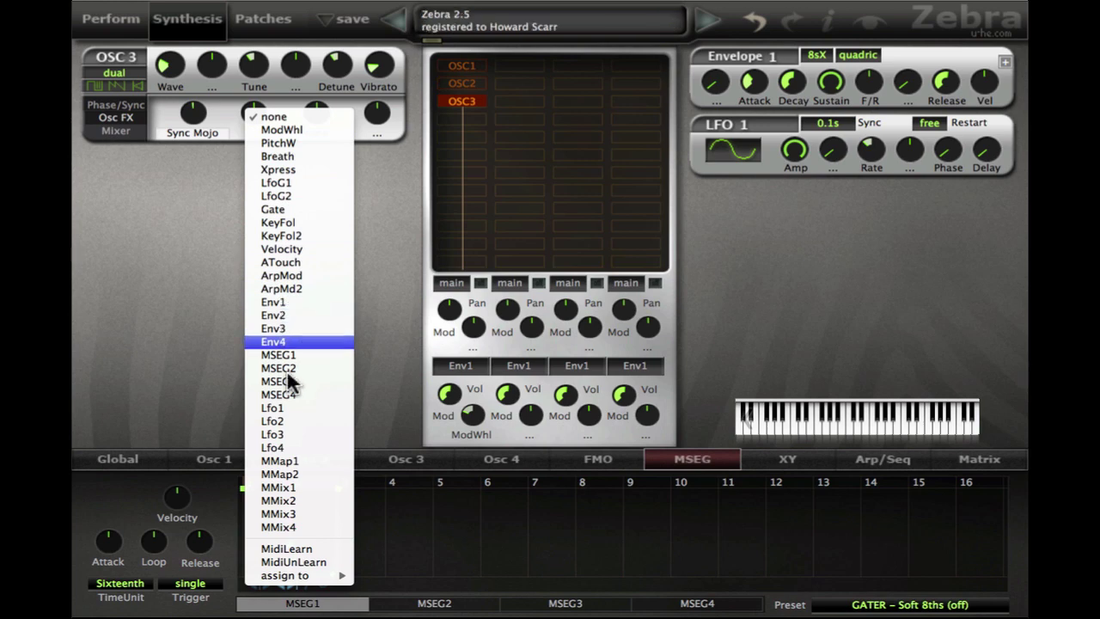
pyautogui.click(287, 429)
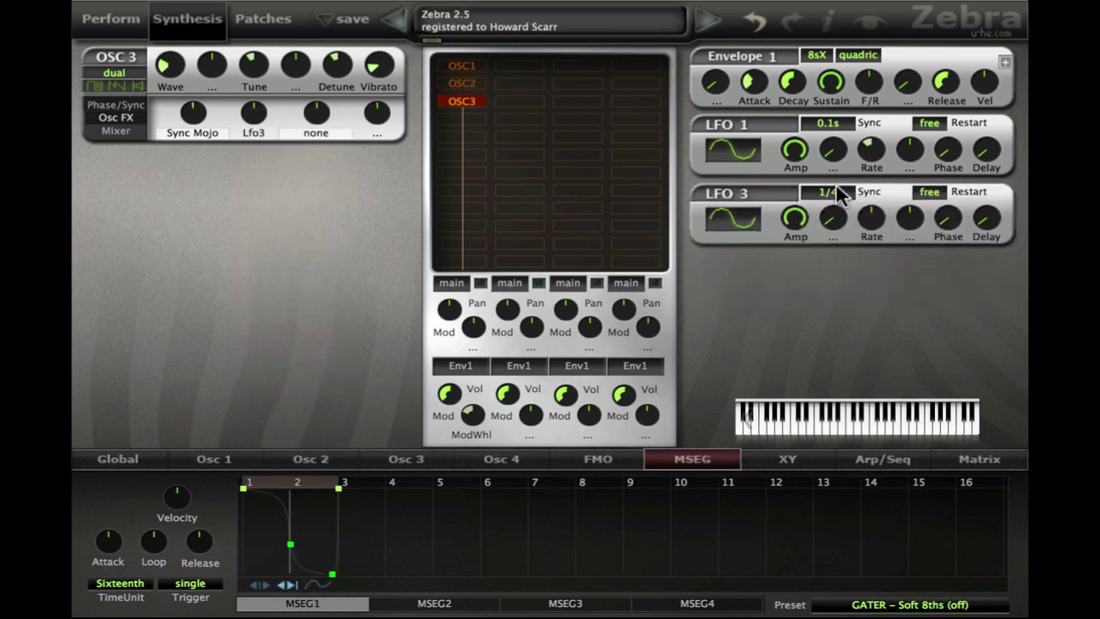
pyautogui.click(834, 191)
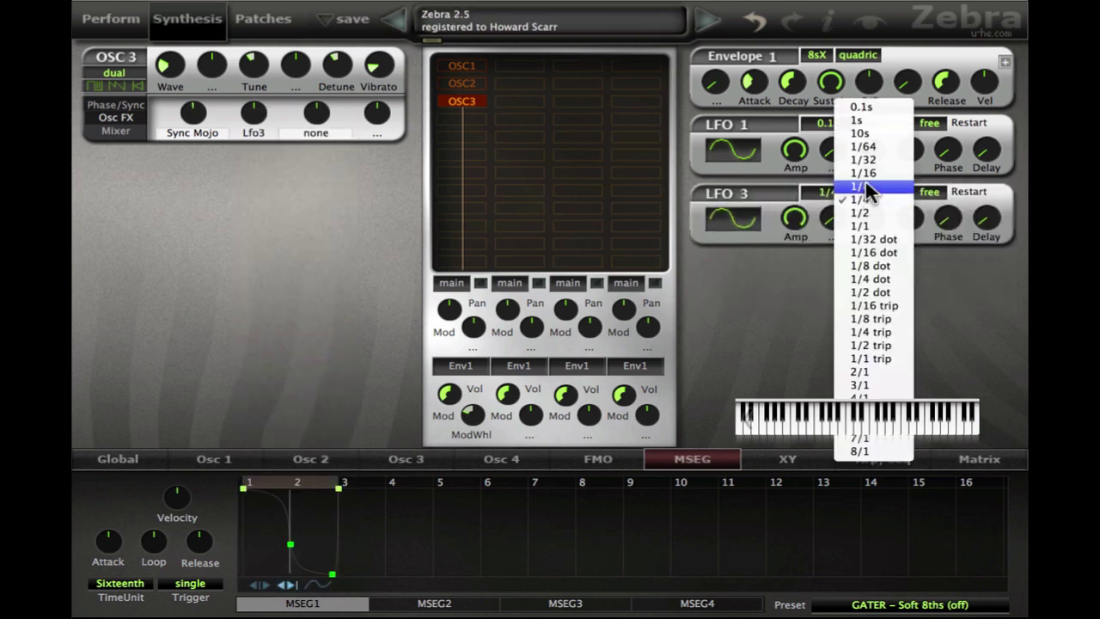
pyautogui.click(860, 133)
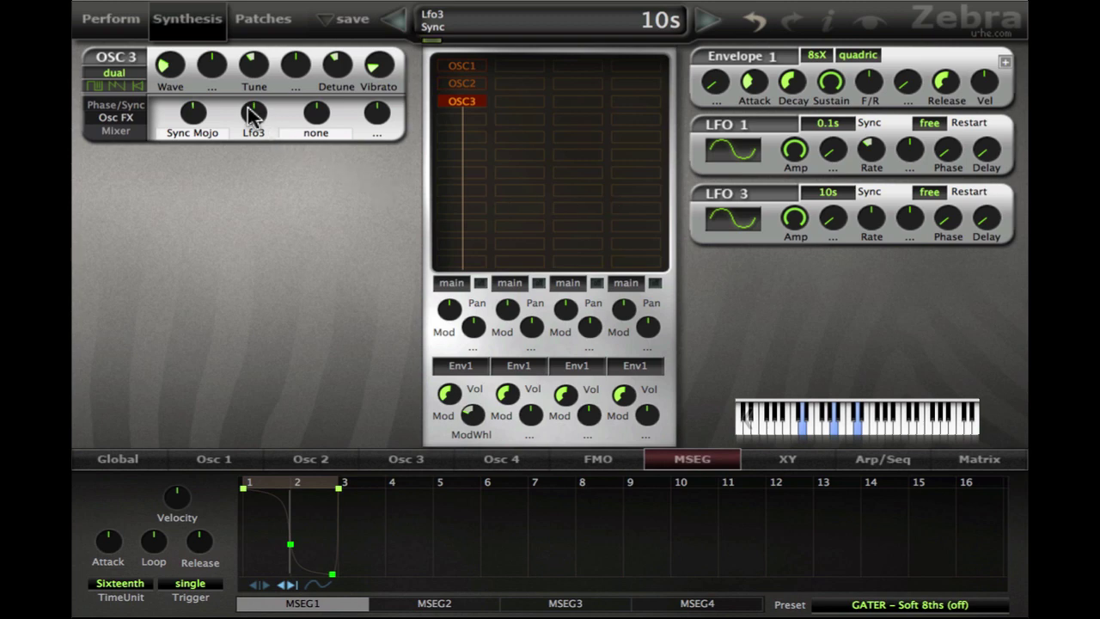
pyautogui.moveTo(252, 116)
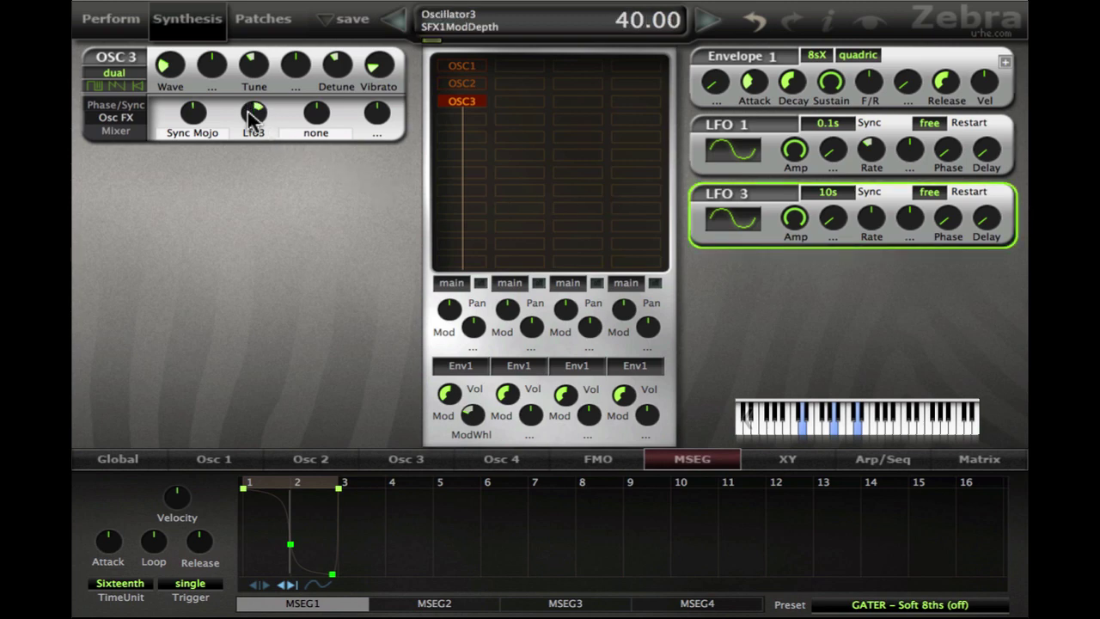
# - Set oscillator 3's Resolution to about 3.80, and reactivate OSC2 and OSC1
pyautogui.click(408, 461)
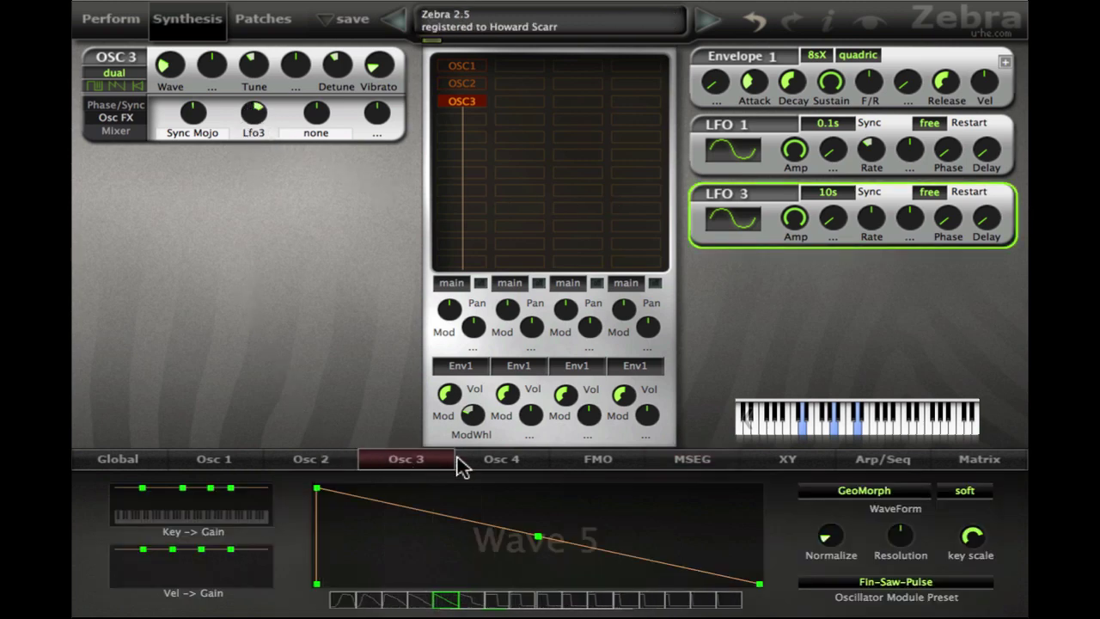
pyautogui.moveTo(907, 540)
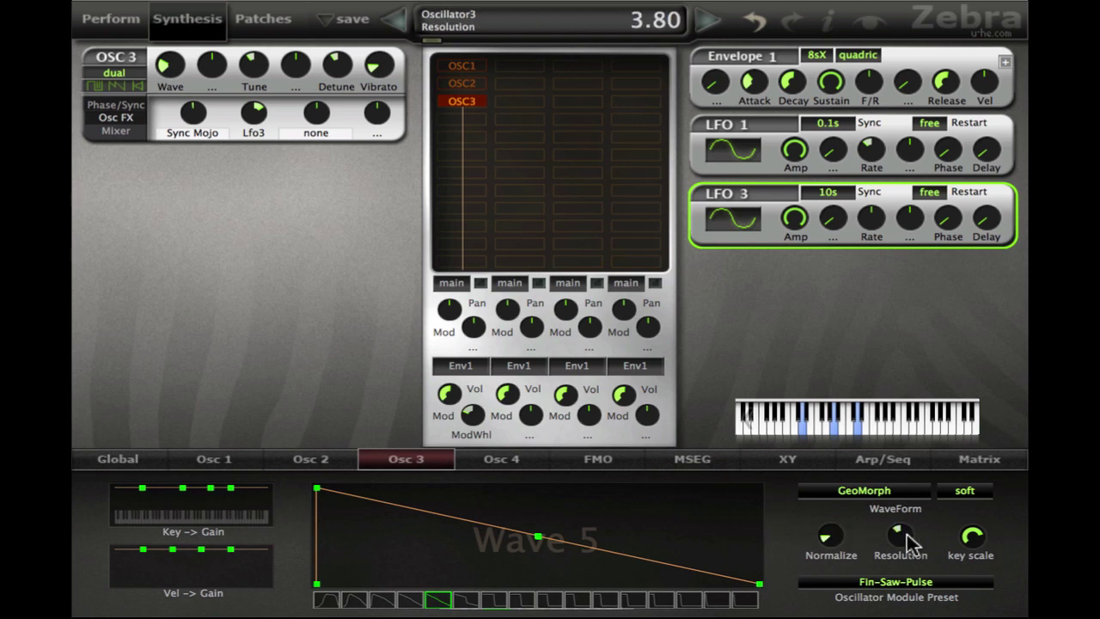
pyautogui.click(471, 93)
pyautogui.click(465, 69)
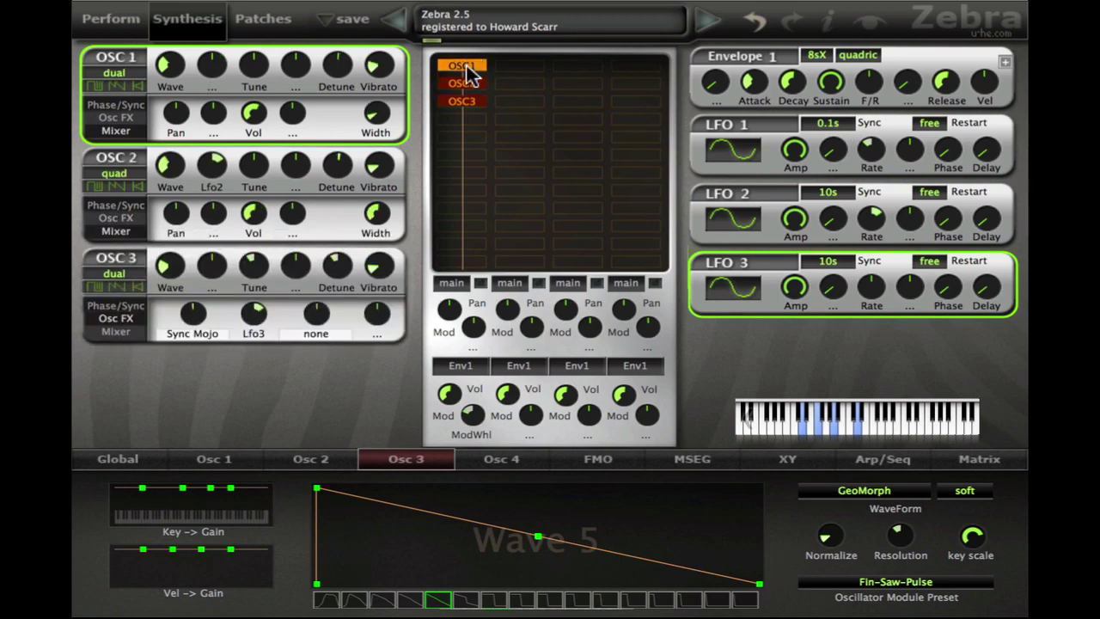